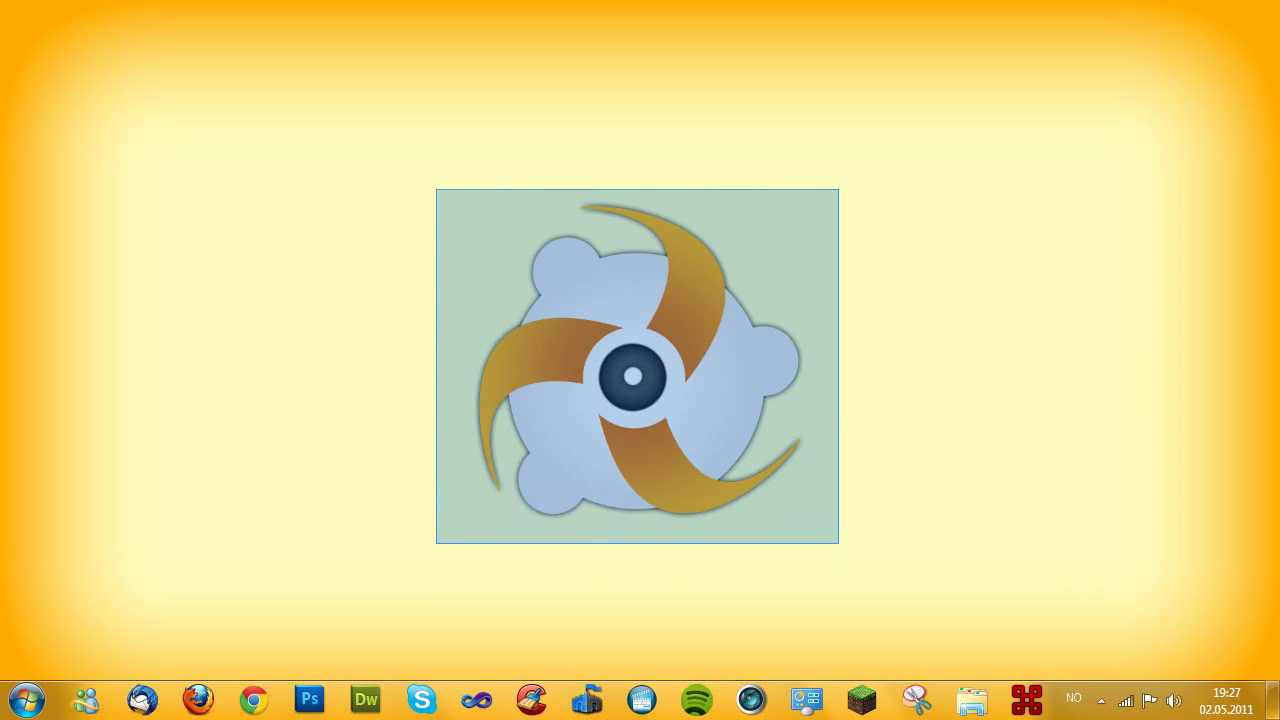
{"action": "left_click_drag", "start_coordinate": [448, 548], "coordinate": [815, 195]}
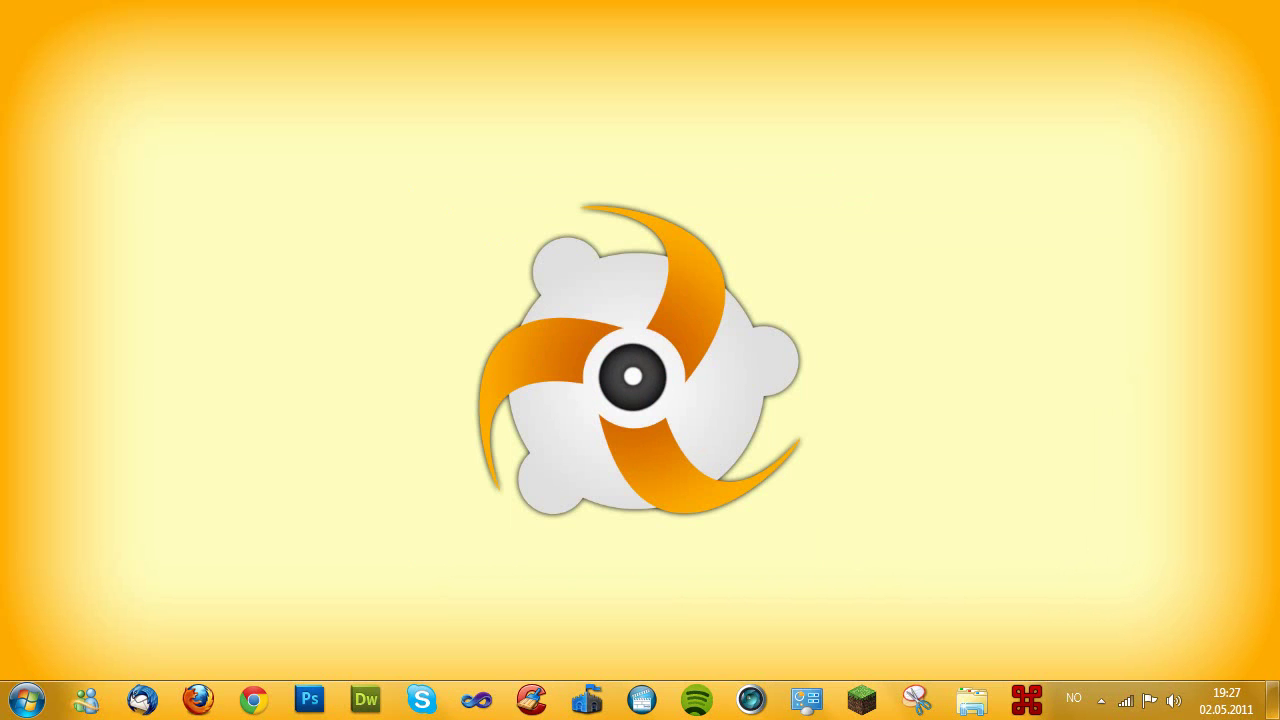
{"action": "left_click_drag", "start_coordinate": [402, 100], "coordinate": [842, 558]}
{"action": "left_click_drag", "start_coordinate": [854, 584], "coordinate": [543, 269]}
{"action": "left_click_drag", "start_coordinate": [692, 412], "coordinate": [566, 316]}
{"action": "mouse_move", "coordinate": [566, 316]}
{"action": "left_mouse_down"}
{"action": "mouse_move", "coordinate": [646, 366]}
{"action": "mouse_move", "coordinate": [696, 432]}
{"action": "mouse_move", "coordinate": [631, 396]}
{"action": "mouse_move", "coordinate": [560, 288]}
{"action": "left_mouse_up"}
{"action": "left_click_drag", "start_coordinate": [556, 302], "coordinate": [674, 420]}
Step: Launch Go! YouTube Snagger, view its About information and close it again
{"action": "left_click", "coordinate": [1027, 700]}
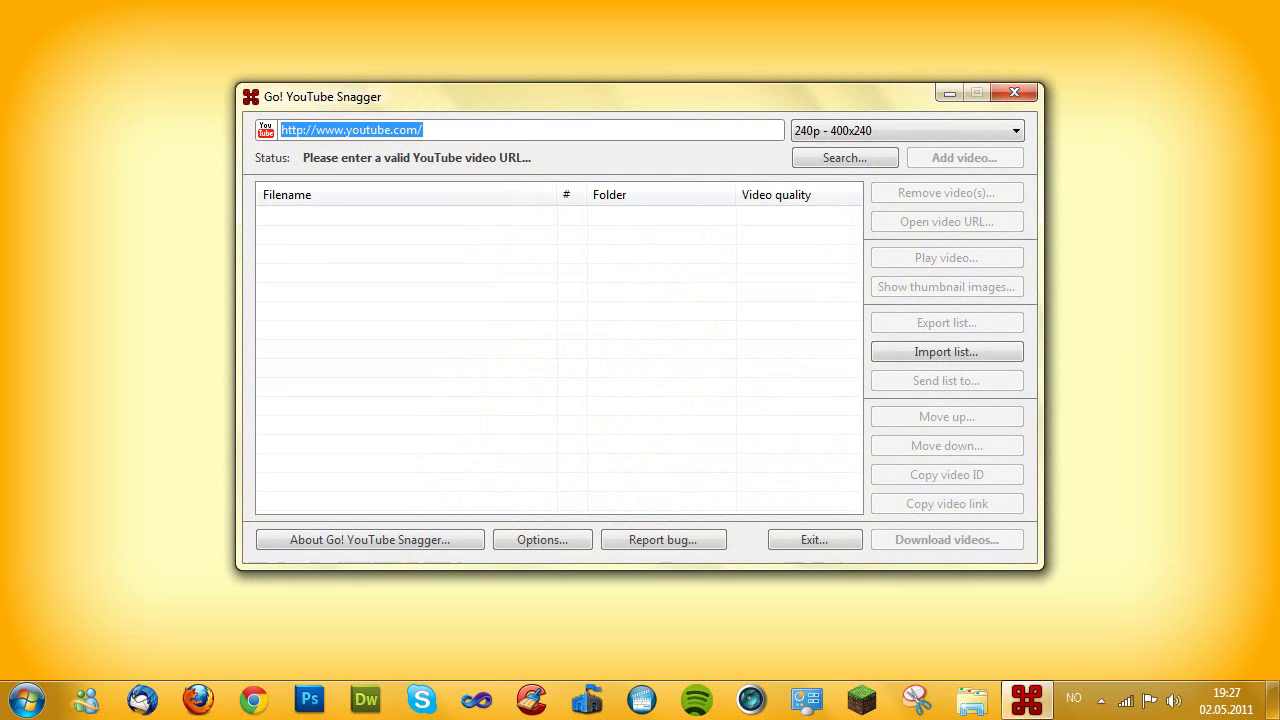
{"action": "left_click", "coordinate": [370, 539]}
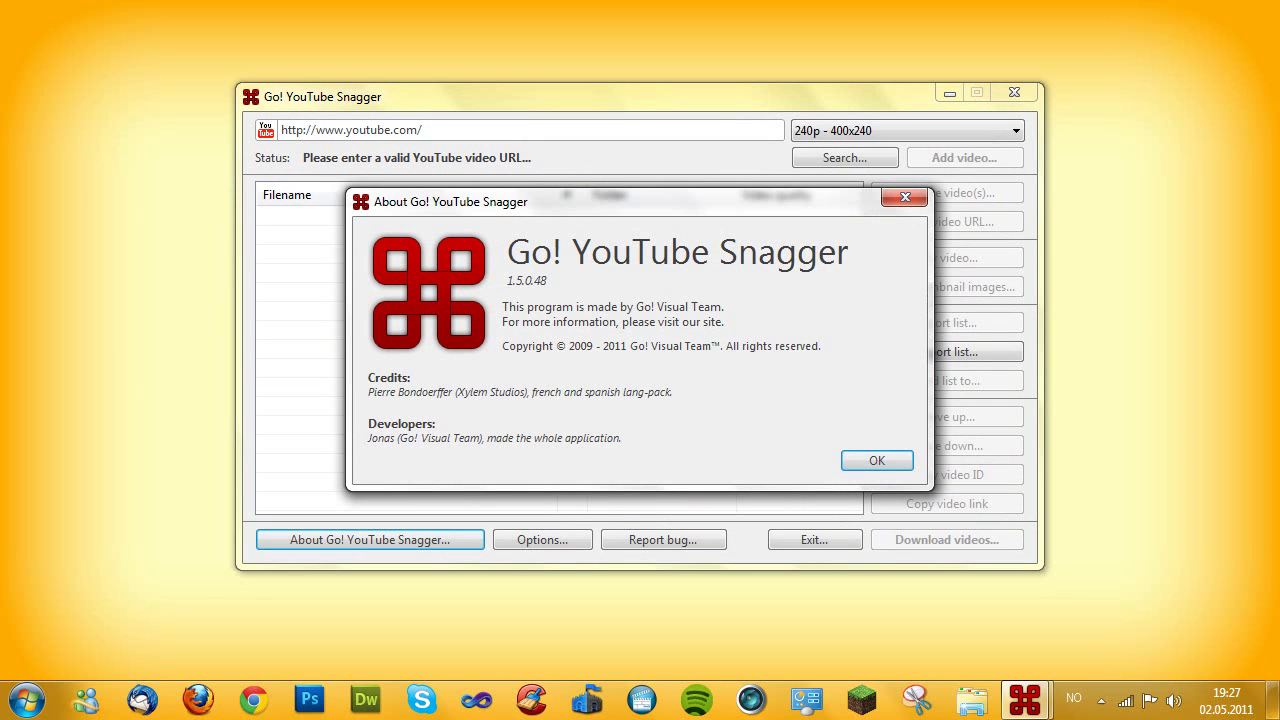
{"action": "key", "text": "Return"}
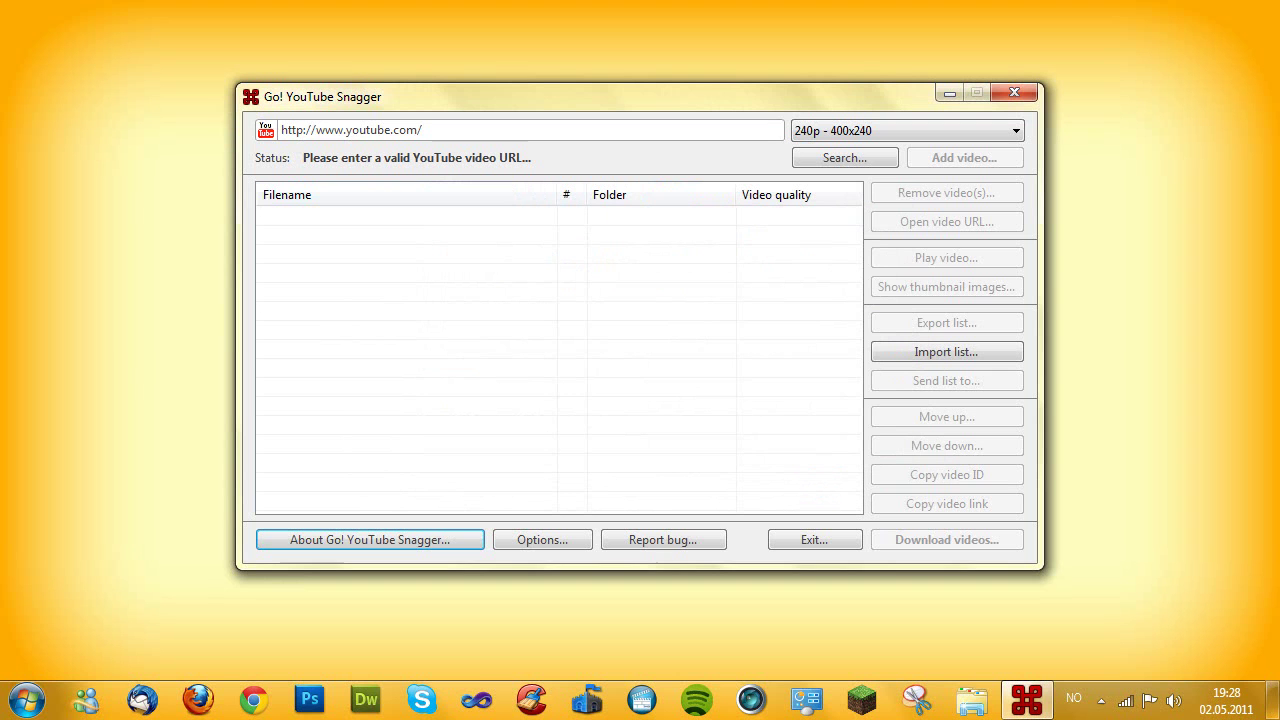
Step: Open the video search and enter "friday" as the search keyword
{"action": "left_click", "coordinate": [424, 130]}
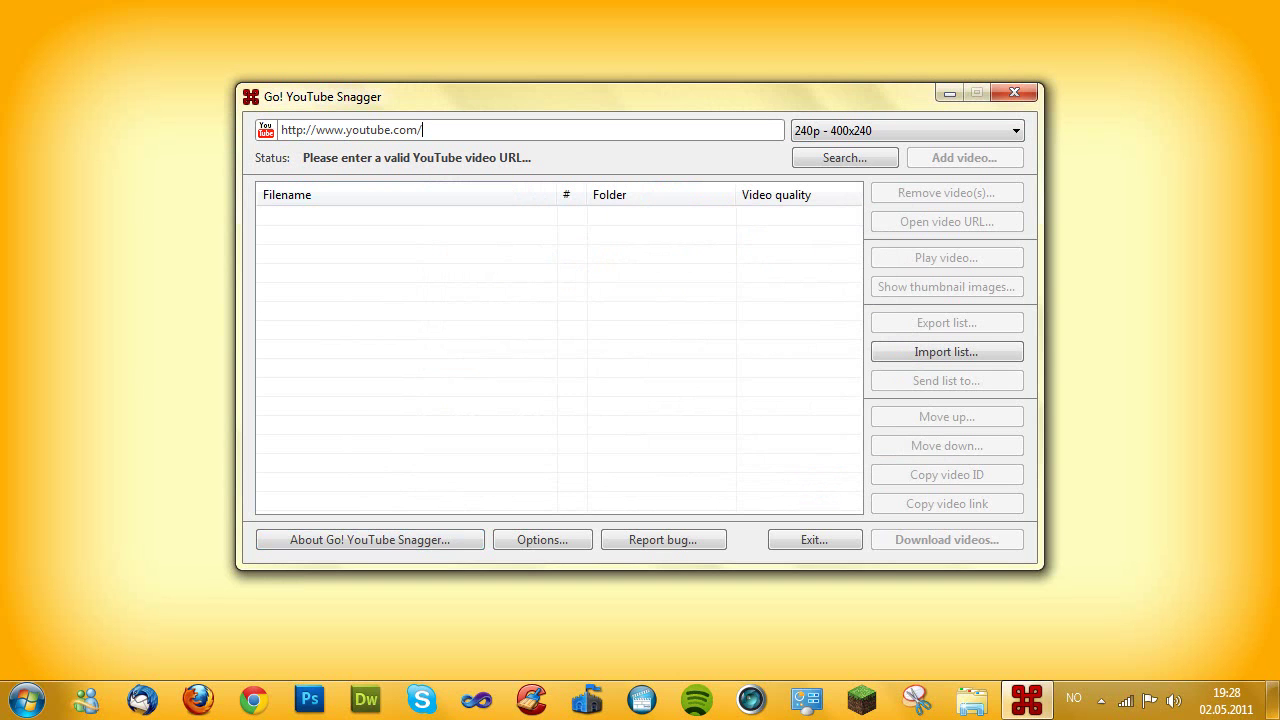
{"action": "key", "text": "Return"}
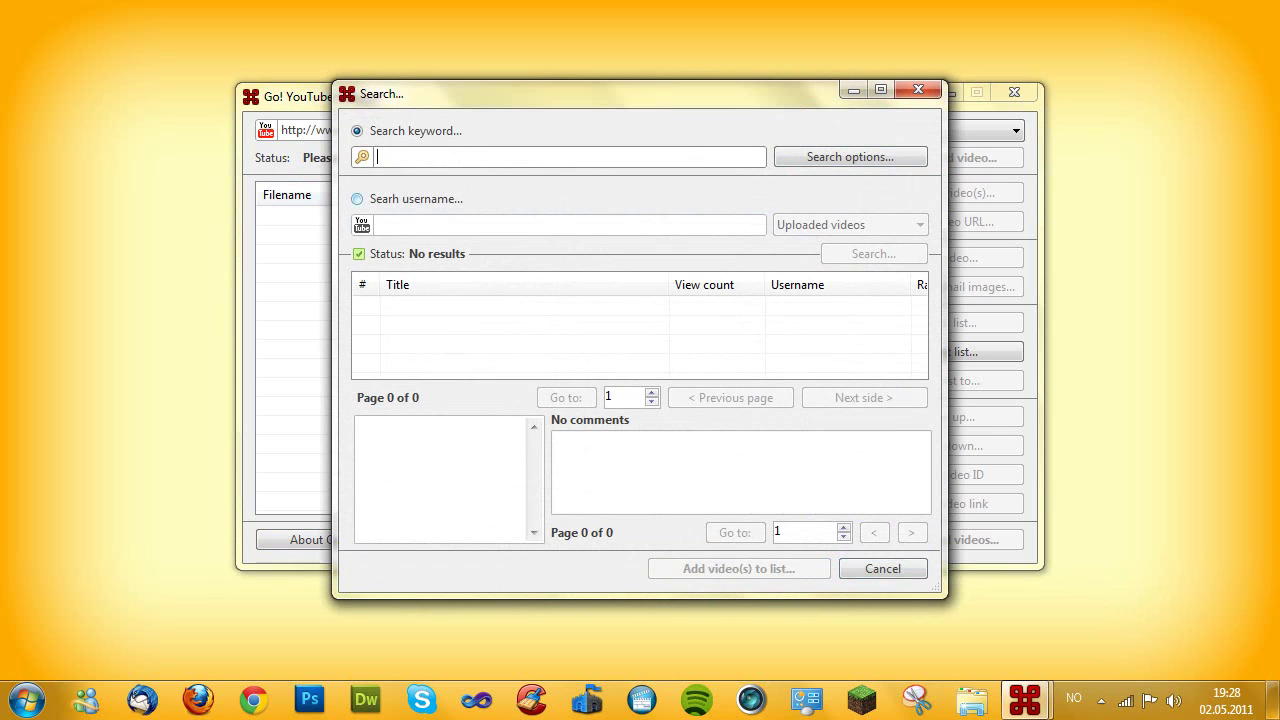
{"action": "left_click", "coordinate": [357, 199]}
{"action": "left_click", "coordinate": [357, 131]}
{"action": "type", "text": "friday (the worst song"}
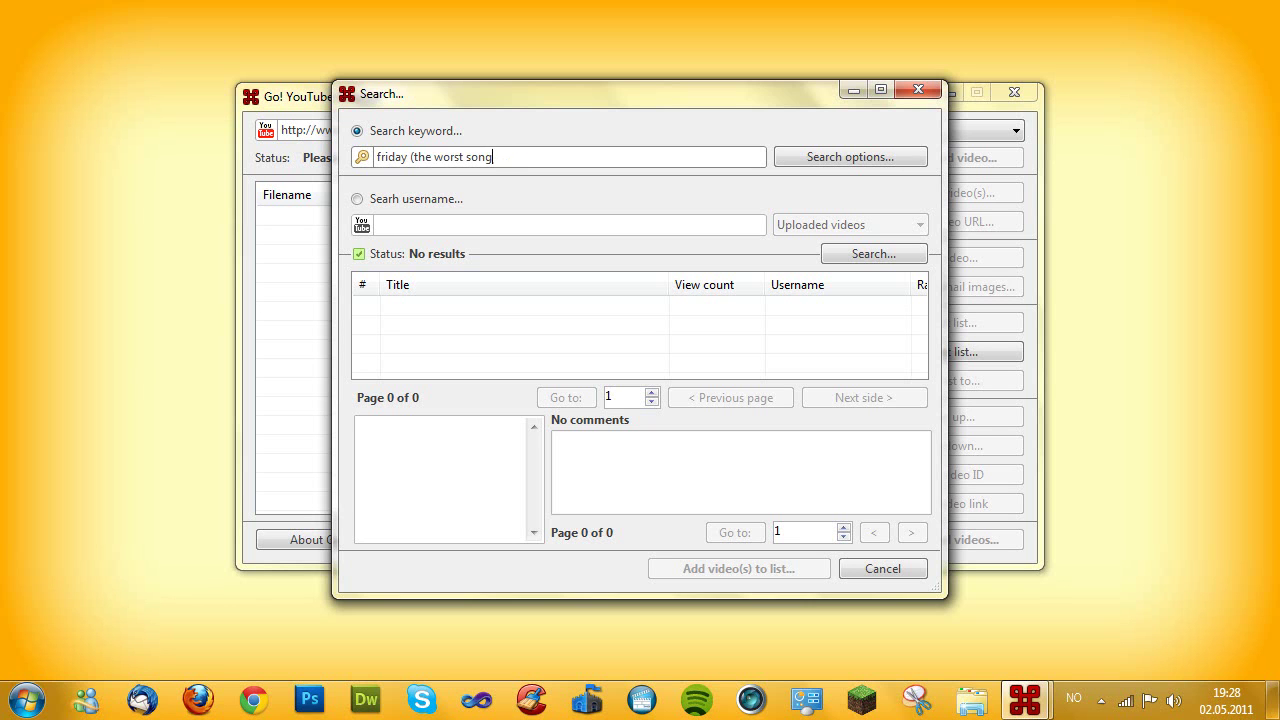
{"action": "key", "text": "BackSpace"}
{"action": "key", "text": "BackSpace"}
{"action": "key", "text": "BackSpace"}
{"action": "key", "text": "BackSpace"}
{"action": "key", "text": "BackSpace"}
{"action": "key", "text": "BackSpace"}
{"action": "key", "text": "BackSpace"}
{"action": "key", "text": "BackSpace"}
{"action": "key", "text": "BackSpace"}
{"action": "key", "text": "BackSpace"}
{"action": "key", "text": "BackSpace"}
{"action": "key", "text": "BackSpace"}
{"action": "key", "text": "BackSpace"}
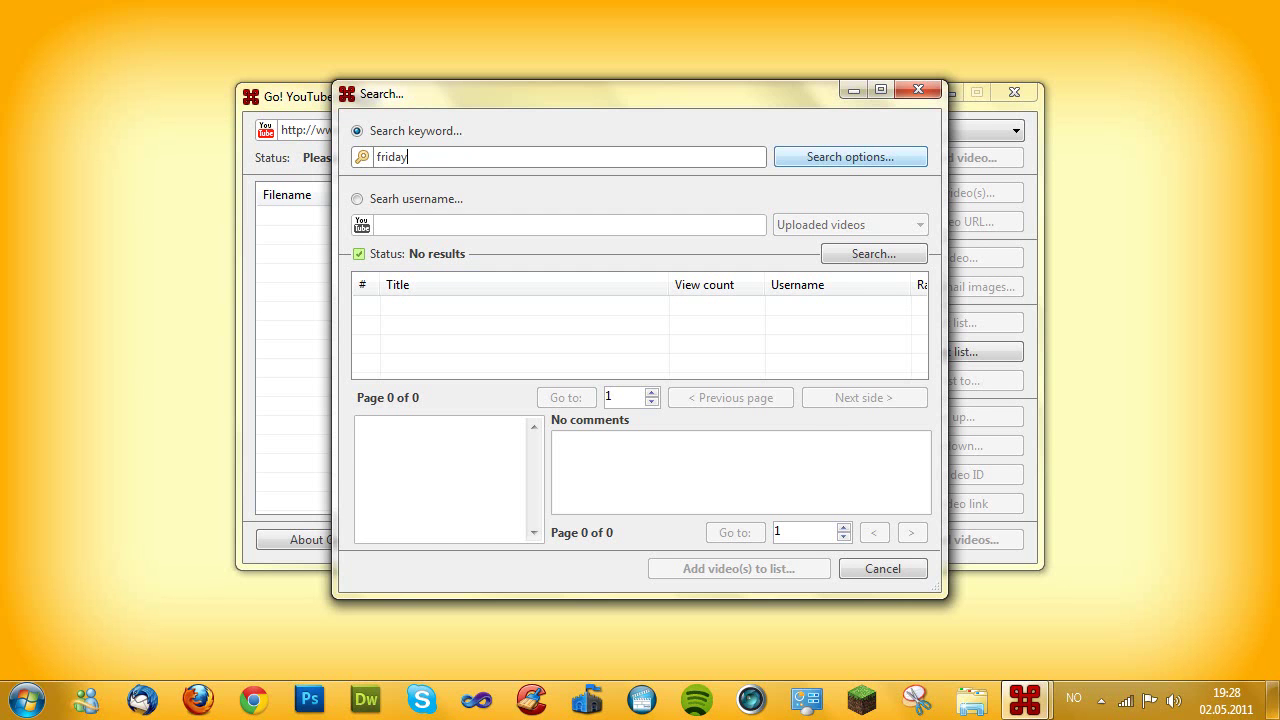
Step: Open the search options and review the choices for result type, sort order, upload date and categories
{"action": "left_click", "coordinate": [850, 156]}
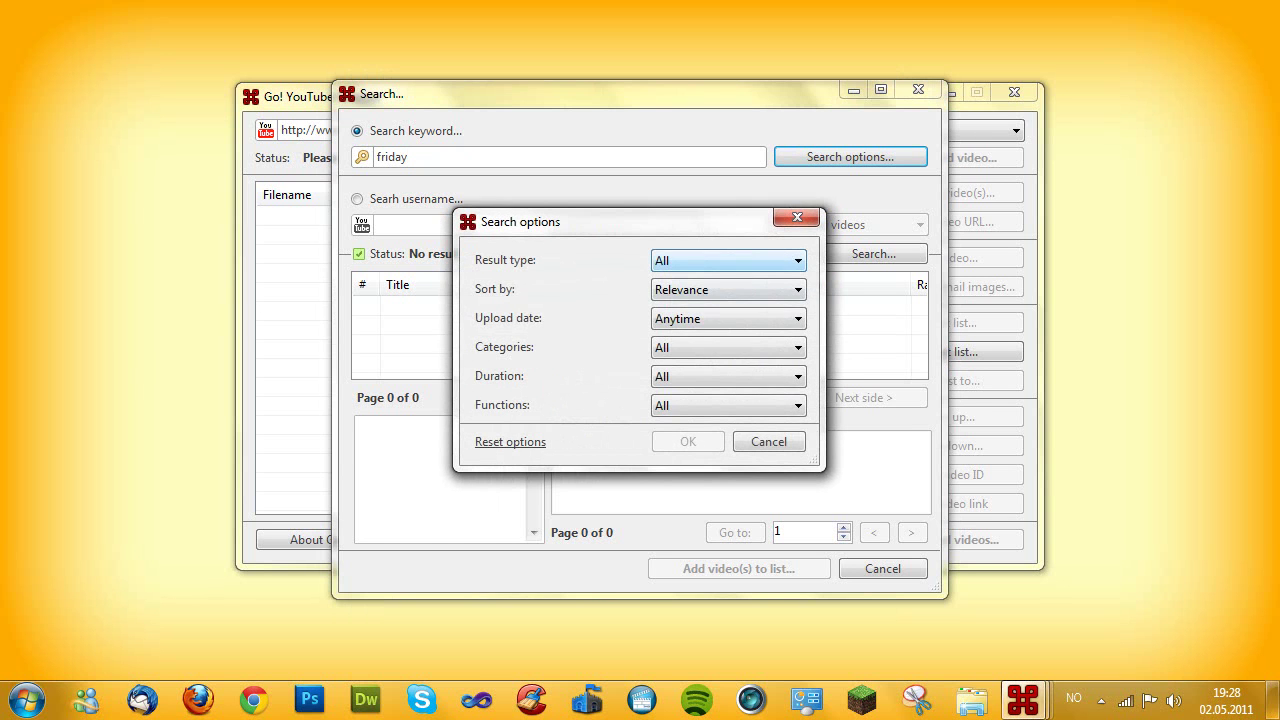
{"action": "left_click", "coordinate": [729, 261]}
{"action": "left_click", "coordinate": [729, 261]}
{"action": "left_click", "coordinate": [729, 290]}
{"action": "left_click", "coordinate": [729, 290]}
{"action": "left_click", "coordinate": [729, 319]}
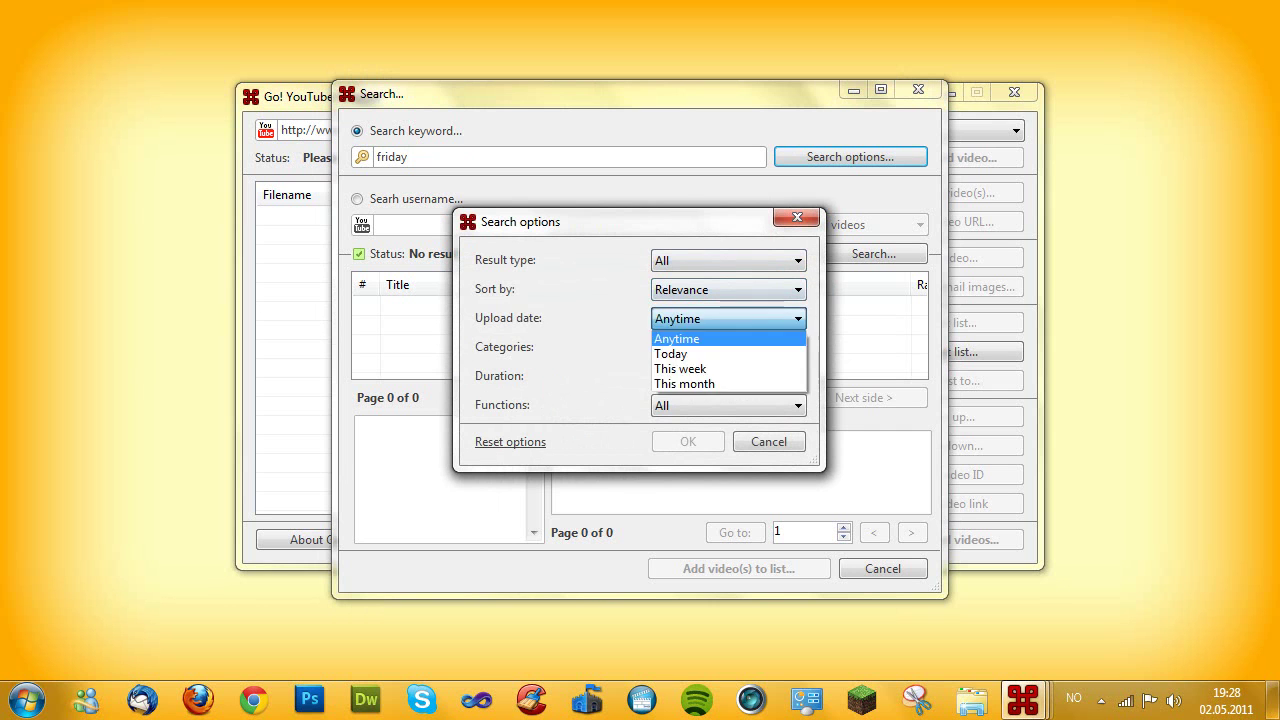
{"action": "key", "text": "Escape"}
{"action": "key", "text": "Tab"}
{"action": "key", "text": "alt+Down"}
{"action": "key", "text": "Escape"}
{"action": "key", "text": "alt+Down"}
{"action": "key", "text": "Down"}
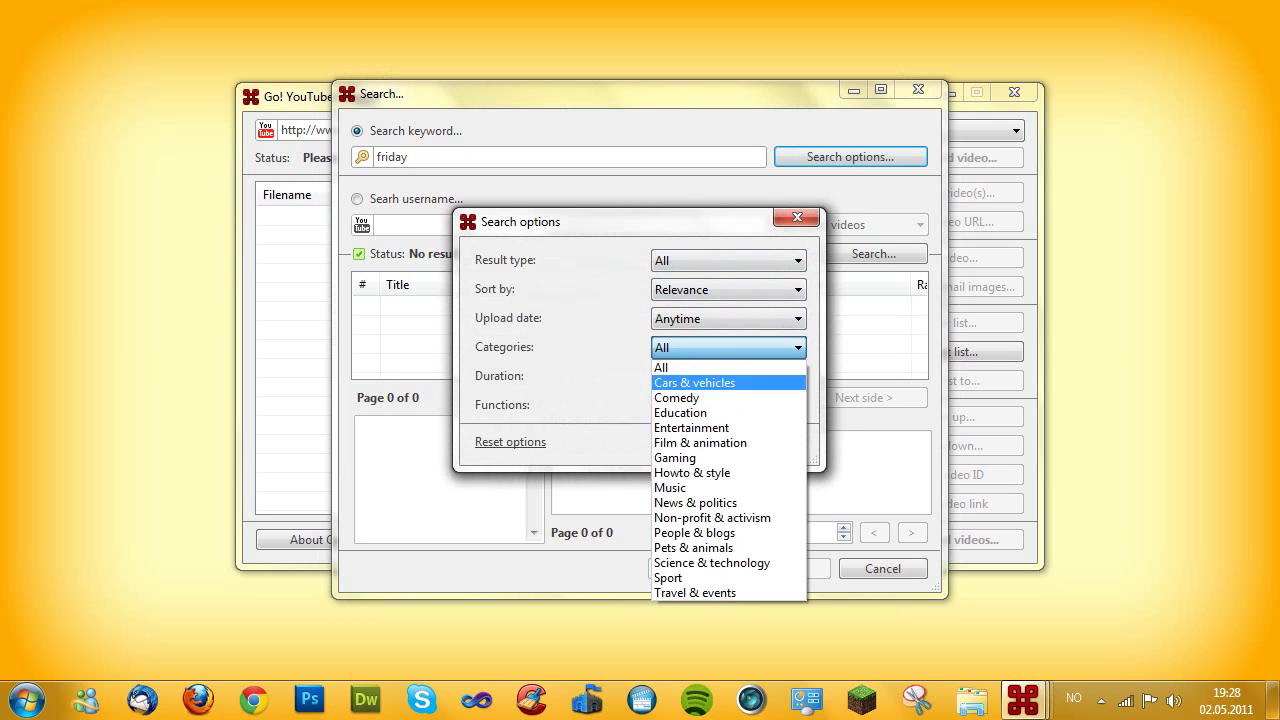
{"action": "key", "text": "Up"}
{"action": "key", "text": "Escape"}
{"action": "key", "text": "alt+Down"}
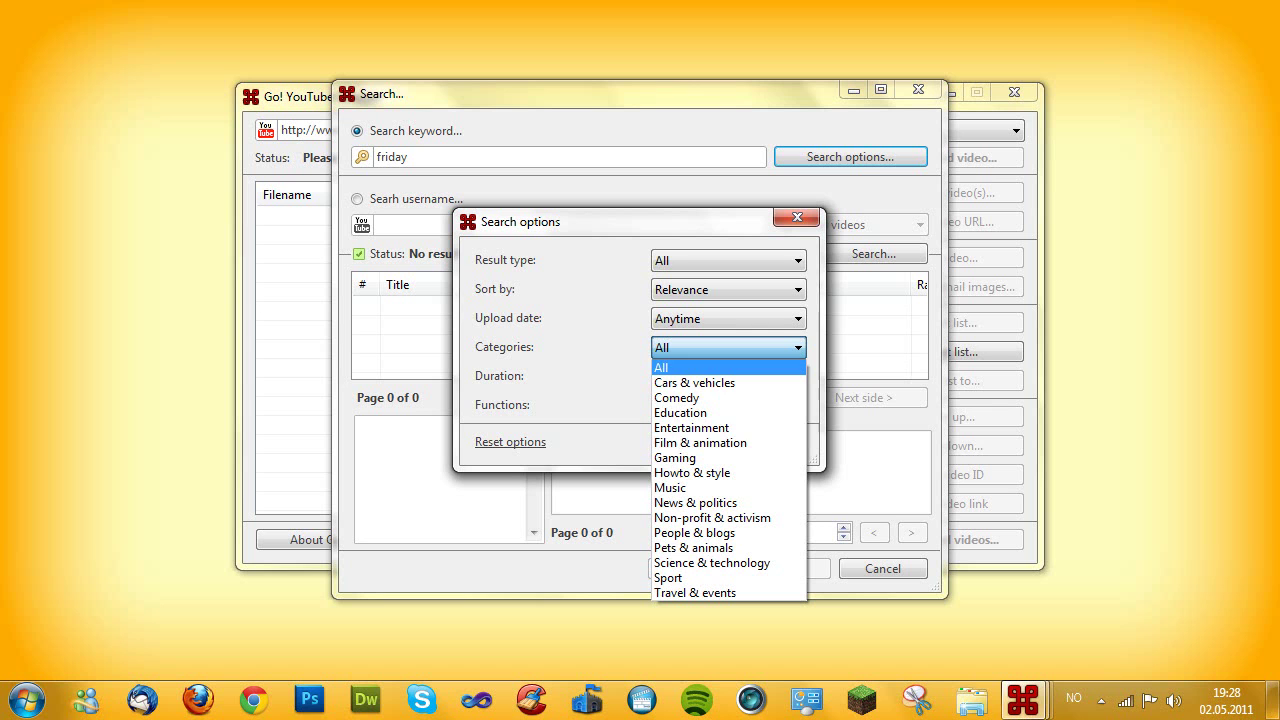
Step: Set the search category to Music
{"action": "key", "text": "Down"}
{"action": "key", "text": "Down"}
{"action": "key", "text": "Down"}
{"action": "key", "text": "Down"}
{"action": "key", "text": "Down"}
{"action": "key", "text": "Down"}
{"action": "key", "text": "Down"}
{"action": "key", "text": "Down"}
{"action": "key", "text": "Down"}
{"action": "key", "text": "Up"}
{"action": "key", "text": "Return"}
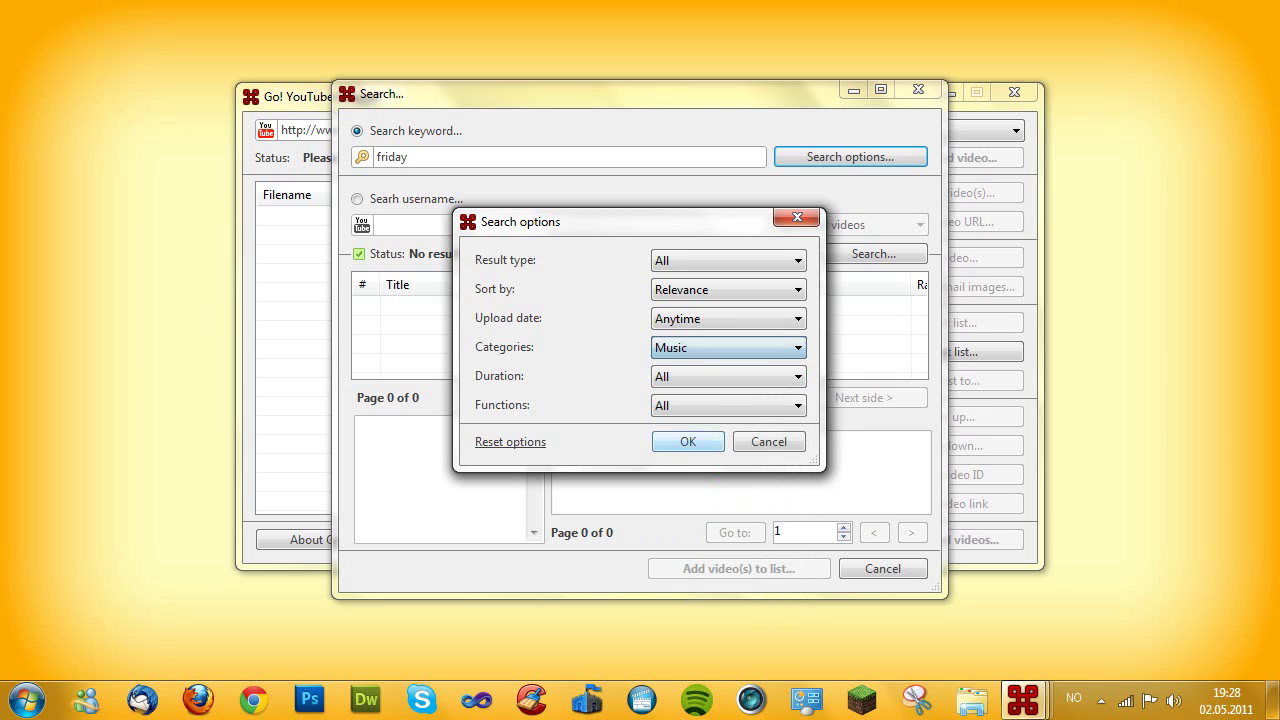
Step: Set the search results to sort by view count
{"action": "key", "text": "Tab"}
{"action": "key", "text": "alt+Down"}
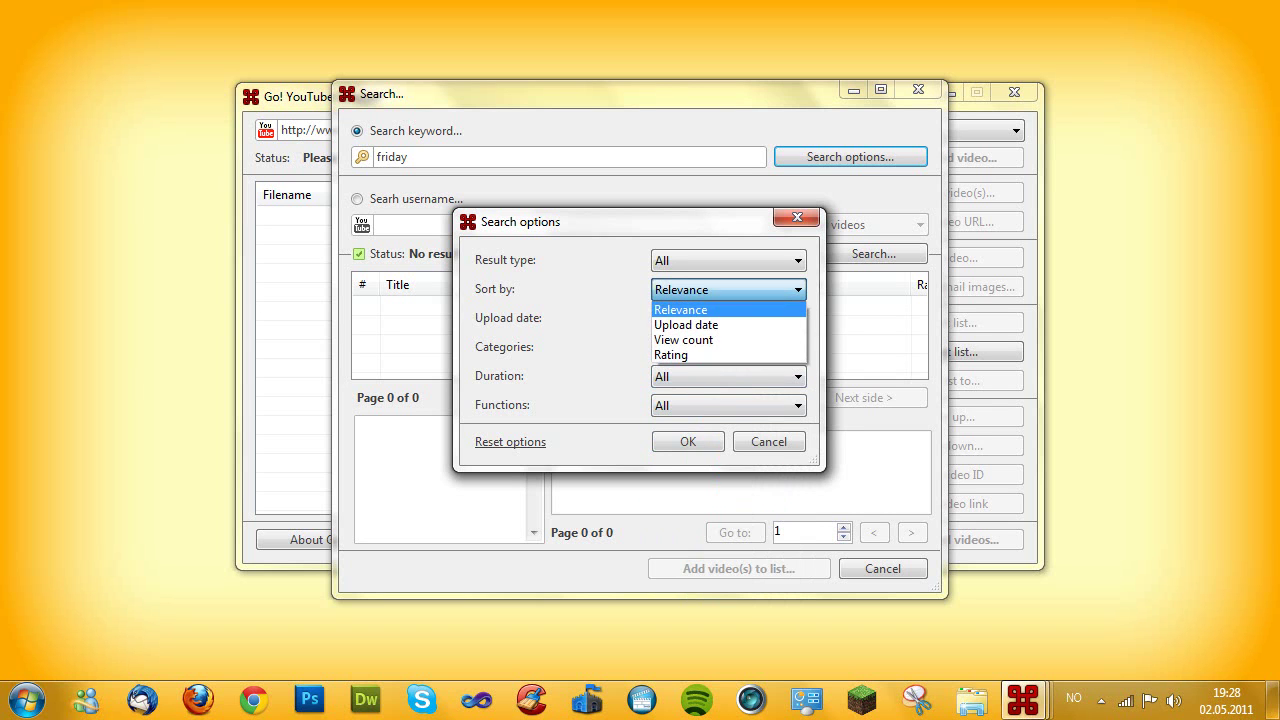
{"action": "key", "text": "Down"}
{"action": "key", "text": "Down"}
{"action": "key", "text": "Return"}
Step: Review the upload date choices and keep Anytime selected
{"action": "key", "text": "Tab"}
{"action": "key", "text": "alt+Down"}
{"action": "key", "text": "Down"}
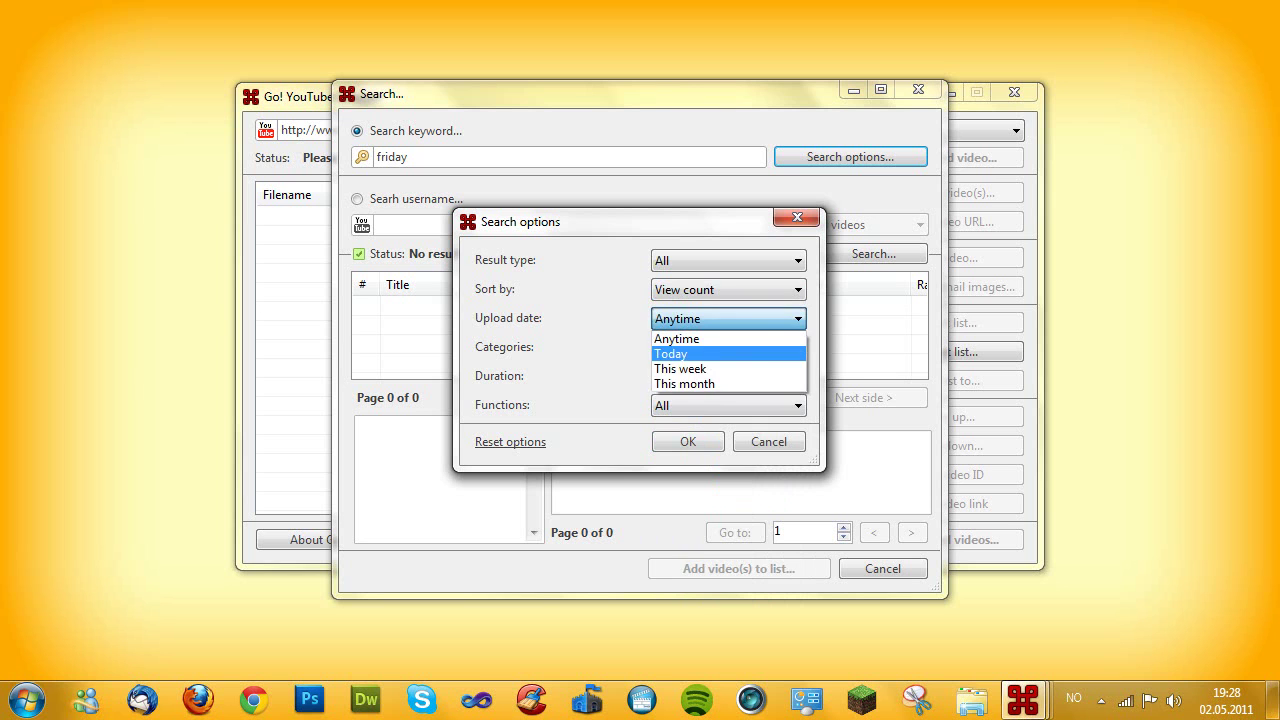
{"action": "key", "text": "Down"}
{"action": "key", "text": "Down"}
{"action": "key", "text": "Up"}
{"action": "key", "text": "Up"}
{"action": "key", "text": "Up"}
{"action": "key", "text": "Return"}
Step: Limit the search to videos with a Short (< 4 min.) duration
{"action": "key", "text": "Tab"}
{"action": "key", "text": "Tab"}
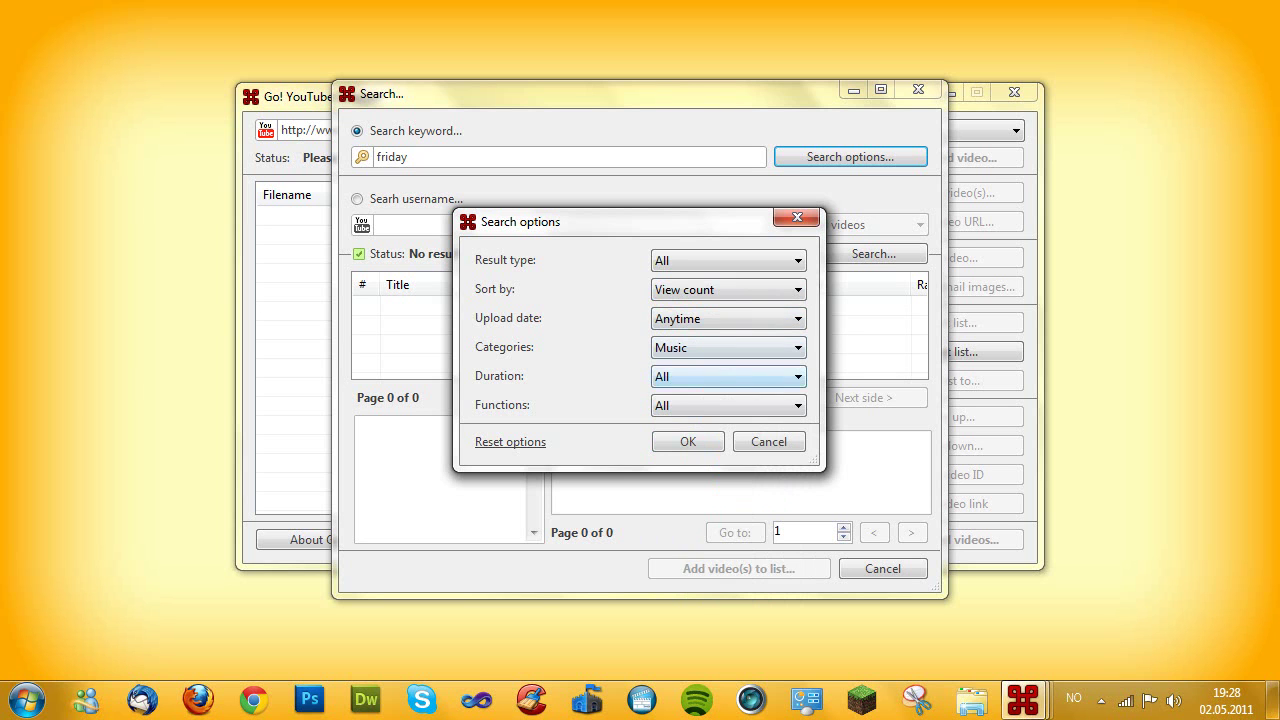
{"action": "key", "text": "alt+Down"}
{"action": "key", "text": "Down"}
{"action": "key", "text": "Return"}
Step: Set the functions filter to HD (high definition)
{"action": "key", "text": "Tab"}
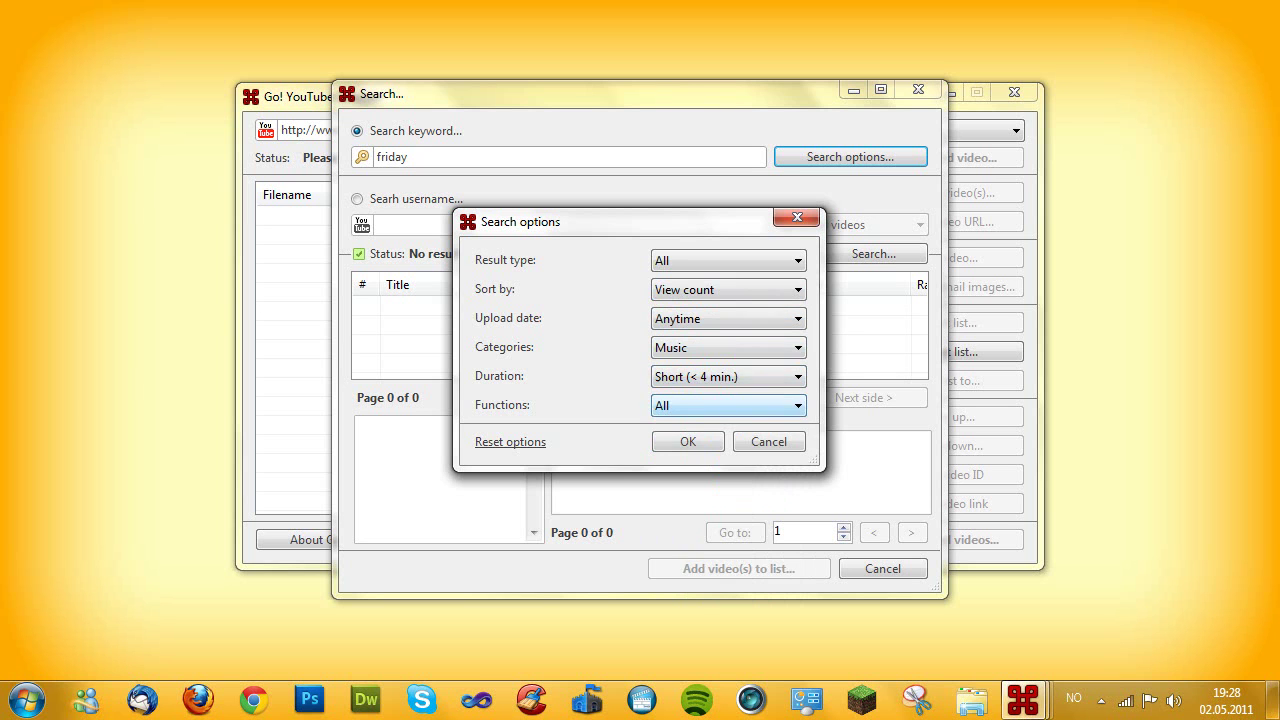
{"action": "key", "text": "alt+Down"}
{"action": "key", "text": "Down"}
{"action": "key", "text": "Down"}
{"action": "key", "text": "Down"}
{"action": "key", "text": "Down"}
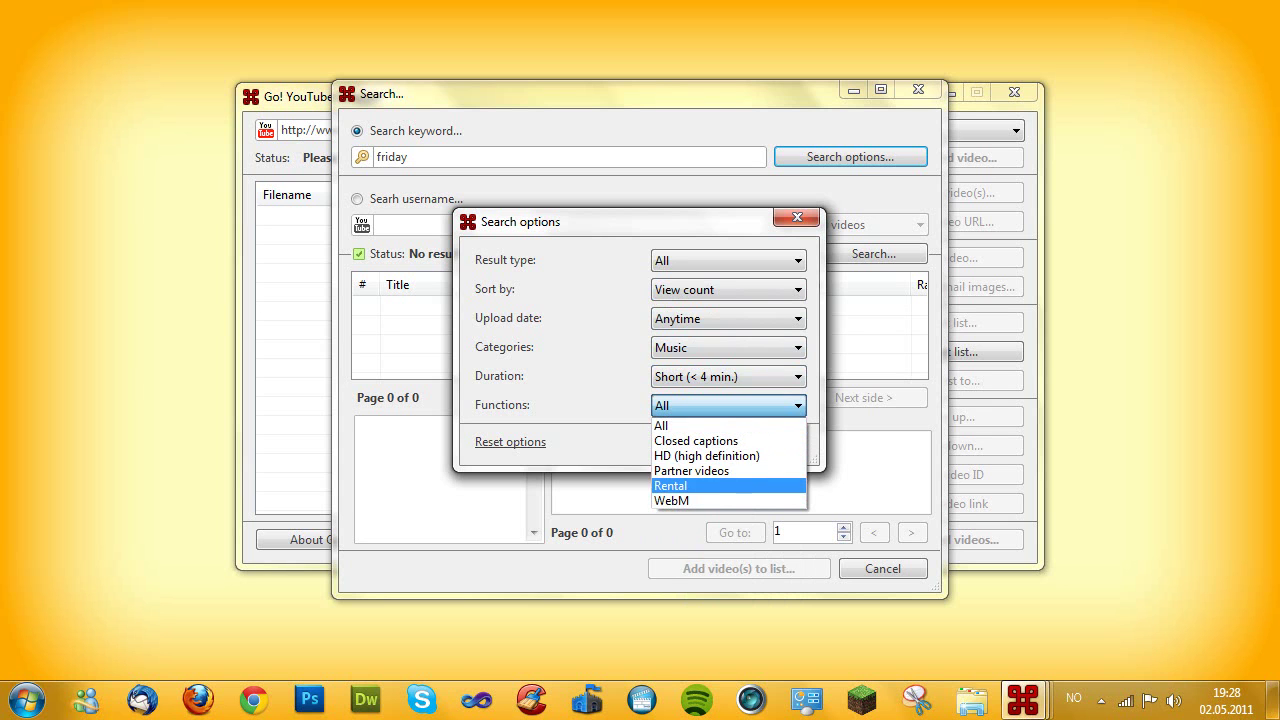
{"action": "key", "text": "Up"}
{"action": "key", "text": "Up"}
{"action": "key", "text": "Return"}
Step: Set the duration filter to All and apply the search options
{"action": "key", "text": "shift+Tab"}
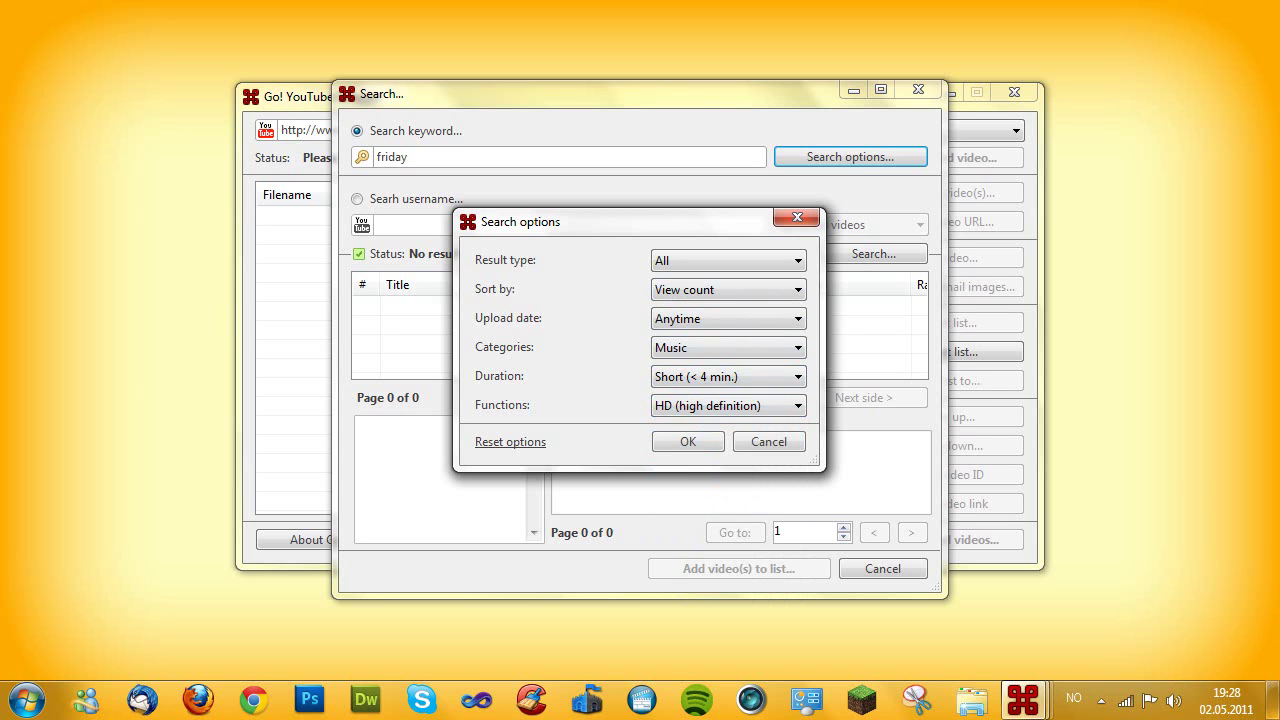
{"action": "key", "text": "alt+Down"}
{"action": "key", "text": "Up"}
{"action": "key", "text": "Return"}
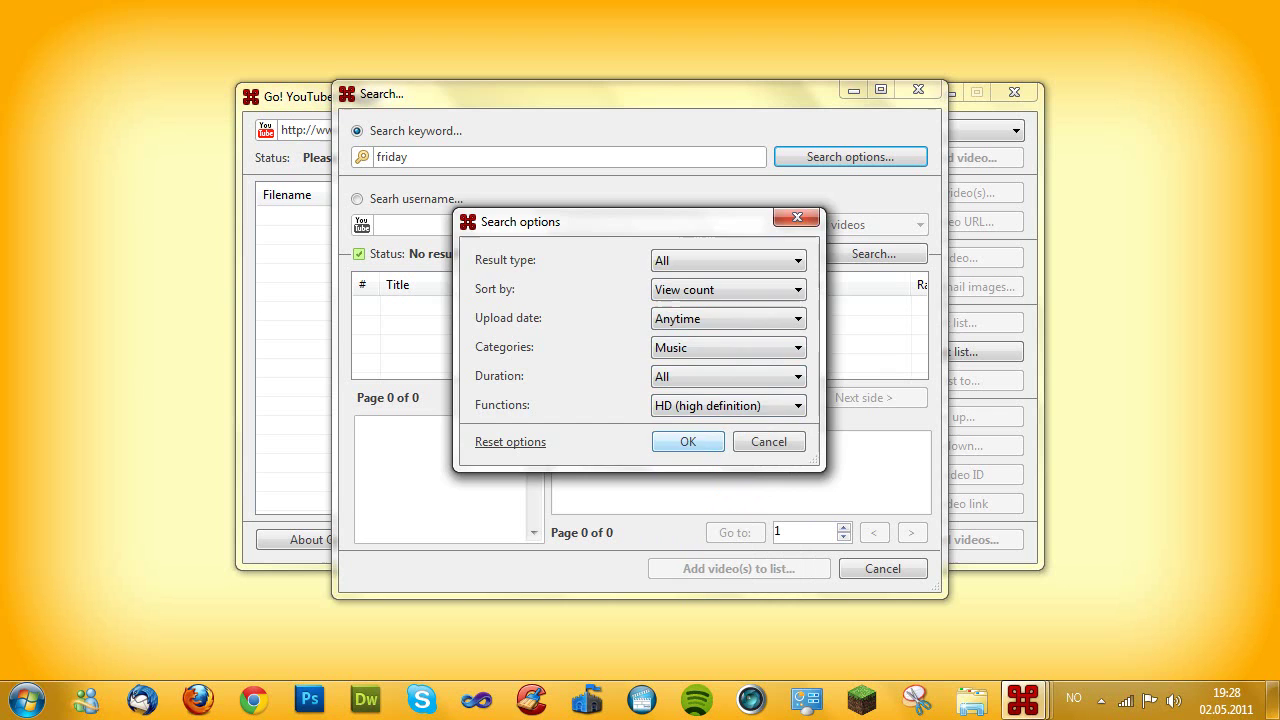
{"action": "key", "text": "Return"}
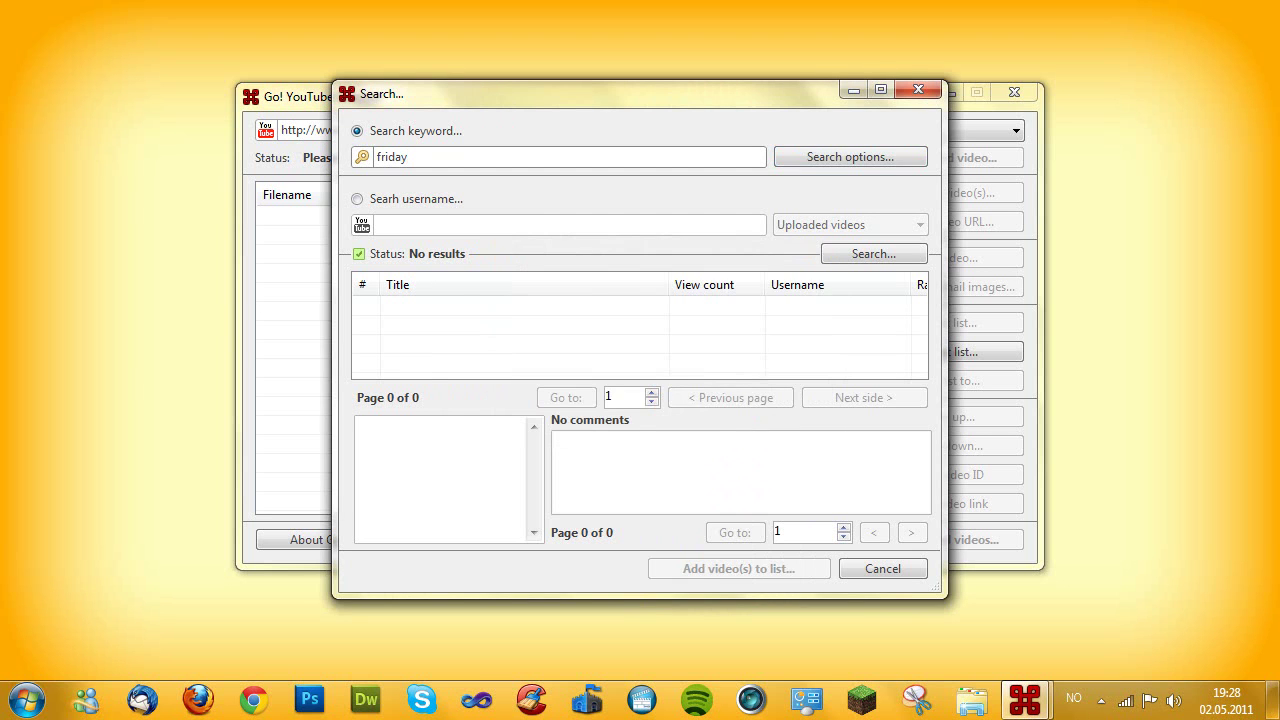
Step: Reset the search options to their defaults and run the keyword search for "friday"
{"action": "left_click", "coordinate": [850, 157]}
{"action": "left_click", "coordinate": [510, 442]}
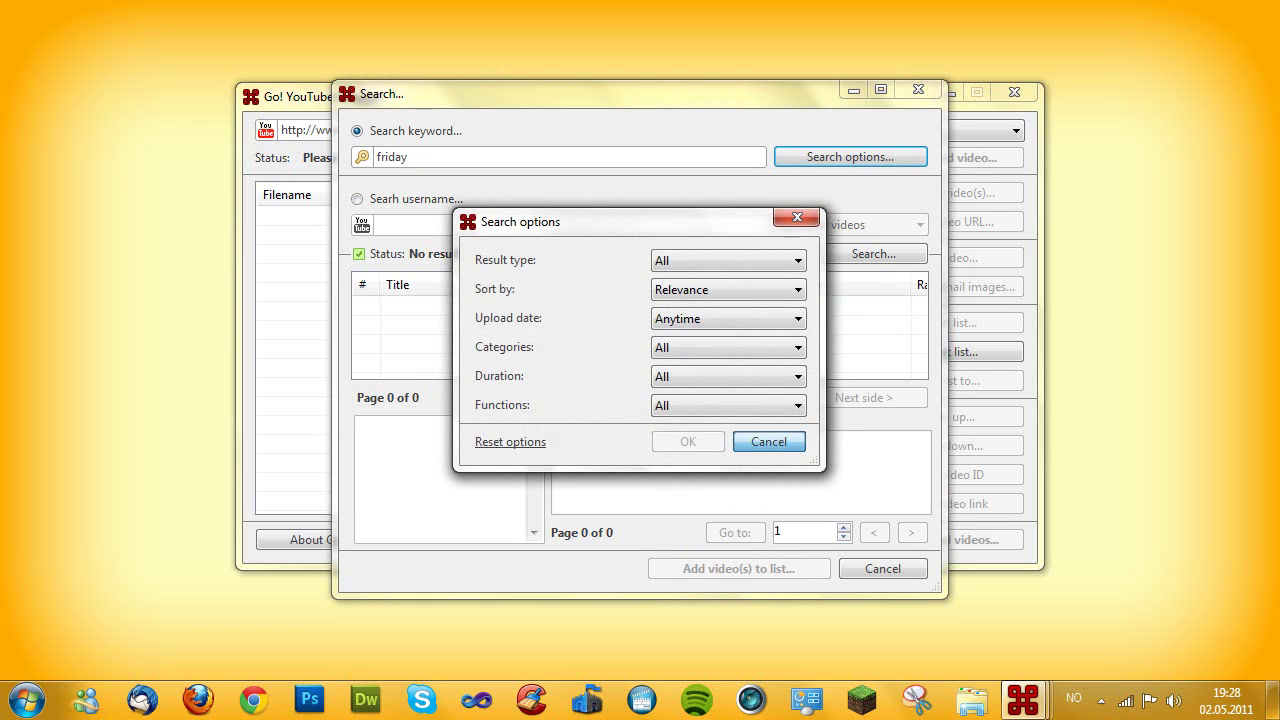
{"action": "key", "text": "Return"}
{"action": "key", "text": "Tab"}
{"action": "key", "text": "Return"}
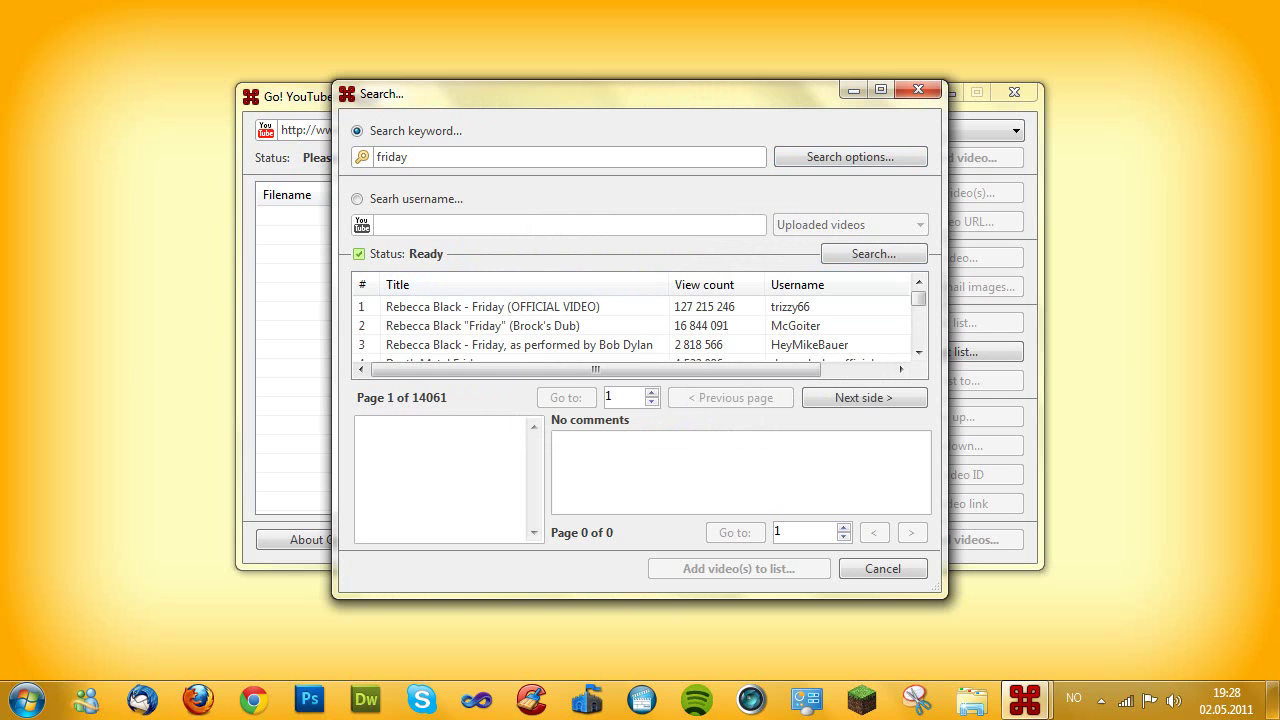
Step: Examine the descriptions and comments of the first two search results, ending with the official "Friday" video selected
{"action": "left_click", "coordinate": [492, 307]}
{"action": "left_click", "coordinate": [407, 486]}
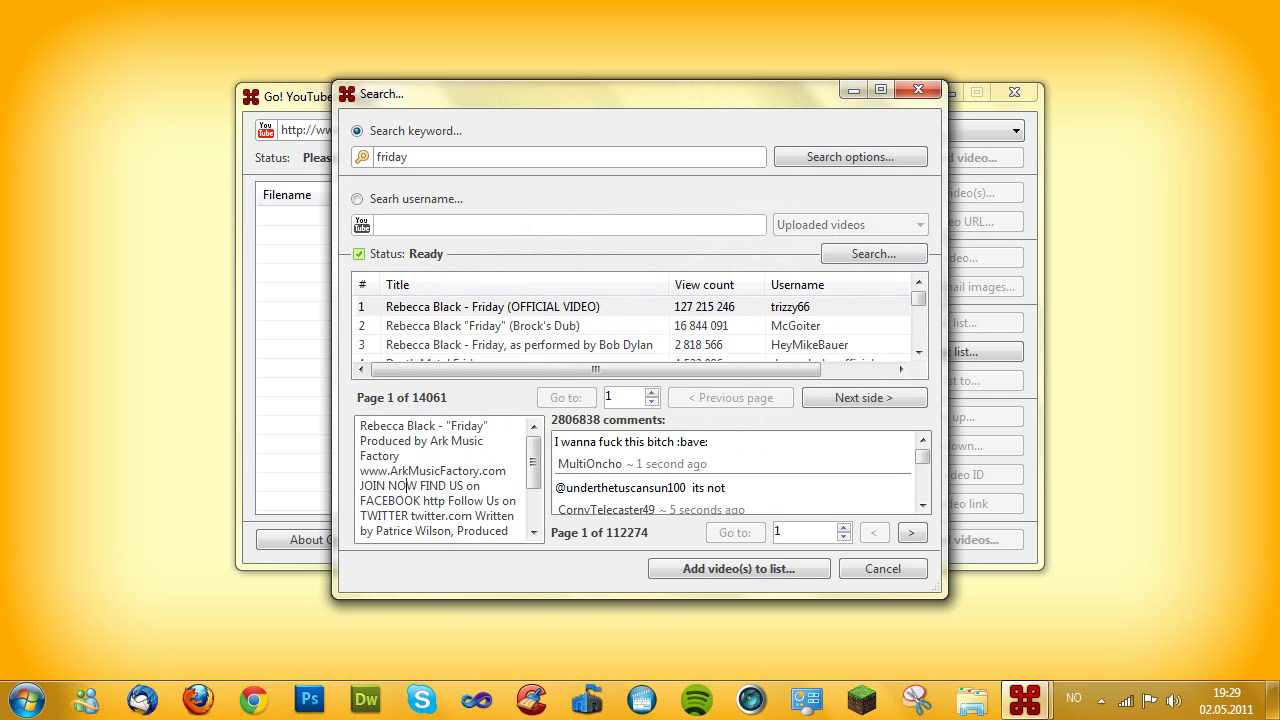
{"action": "left_click_drag", "start_coordinate": [378, 441], "coordinate": [421, 501]}
{"action": "left_click", "coordinate": [610, 442]}
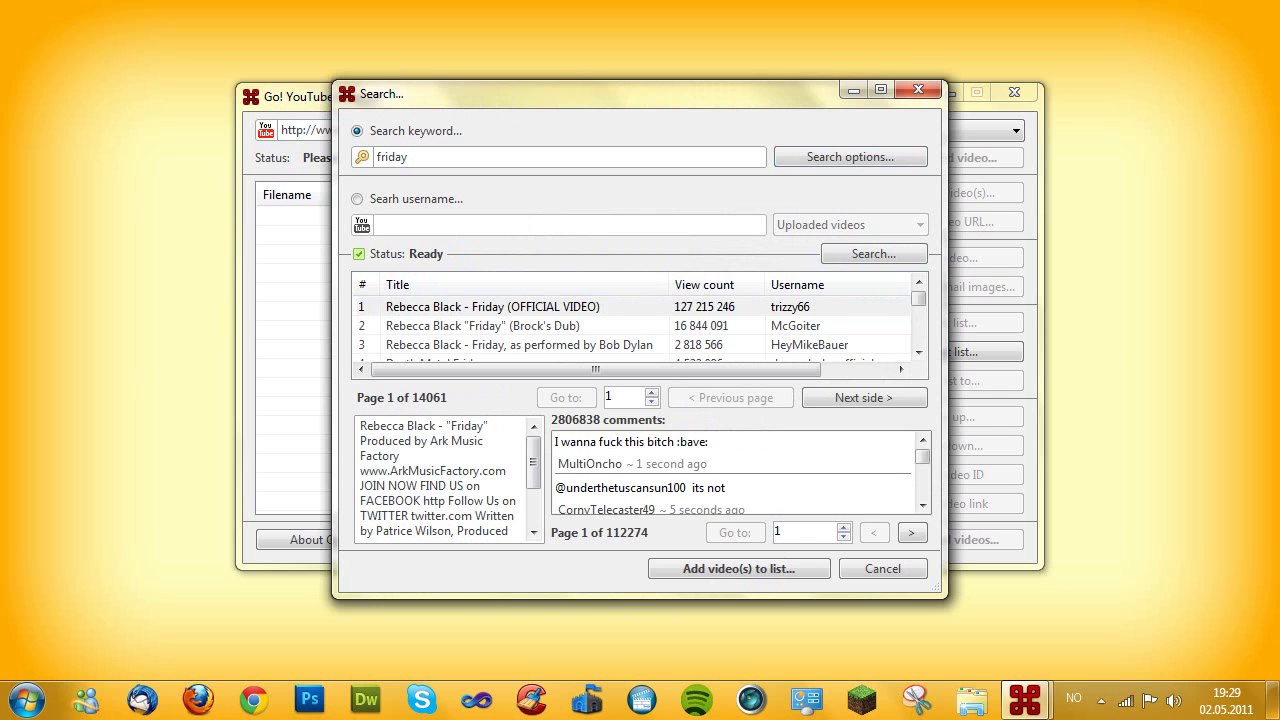
{"action": "mouse_move", "coordinate": [922, 456]}
{"action": "left_mouse_down"}
{"action": "mouse_move", "coordinate": [922, 489]}
{"action": "mouse_move", "coordinate": [922, 455]}
{"action": "left_mouse_up"}
{"action": "left_click", "coordinate": [492, 326]}
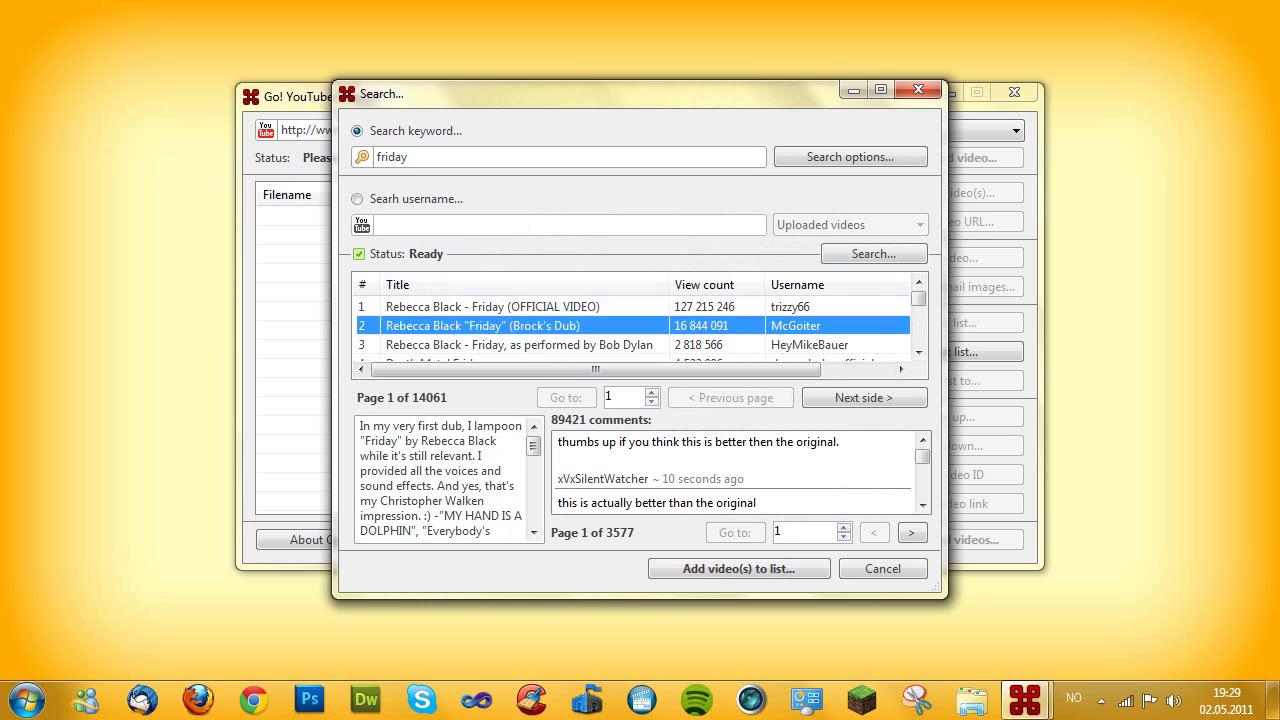
{"action": "left_click", "coordinate": [492, 307]}
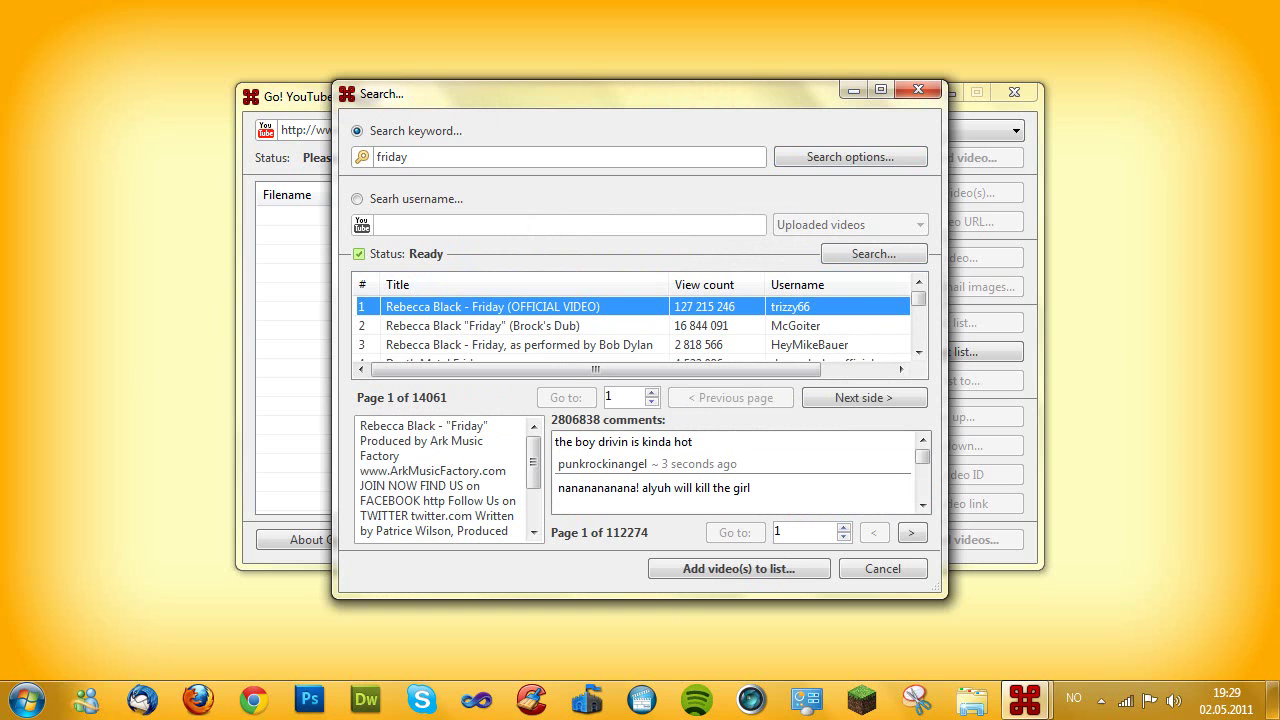
Step: Move the search window aside and page through the results and comments, returning to page 1 of both
{"action": "left_click_drag", "start_coordinate": [600, 94], "coordinate": [917, 94]}
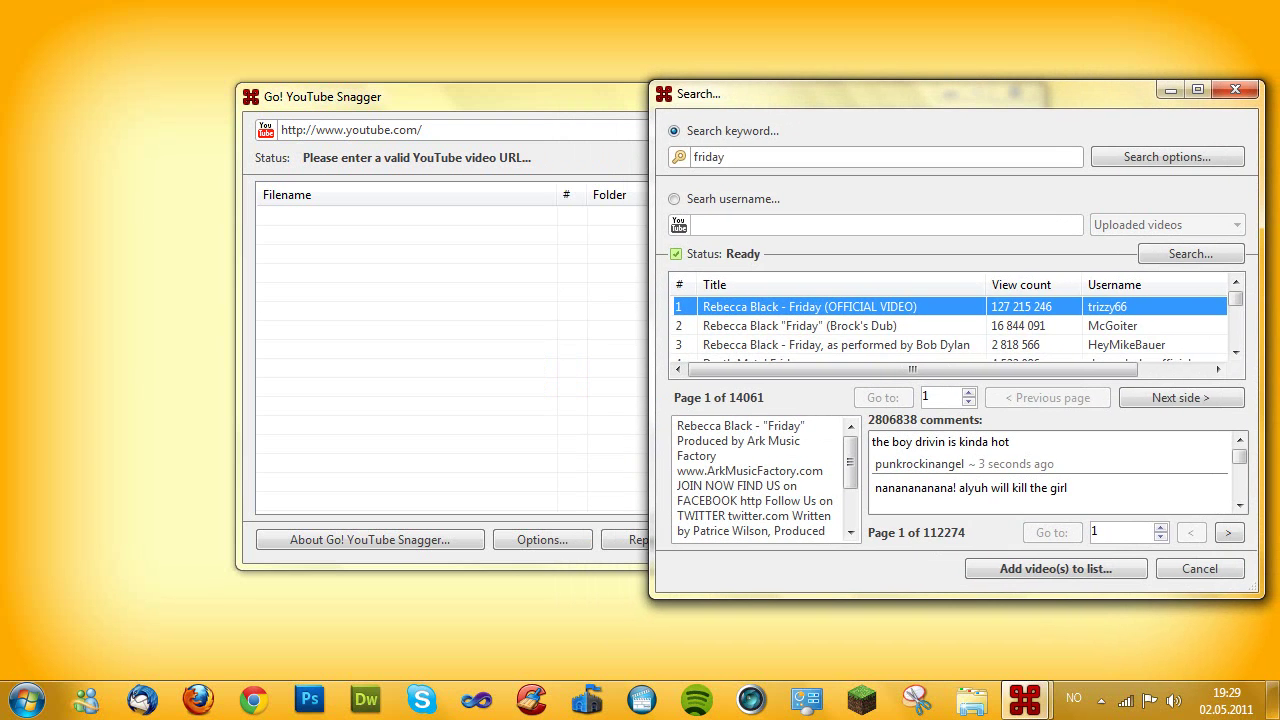
{"action": "left_click", "coordinate": [1181, 397]}
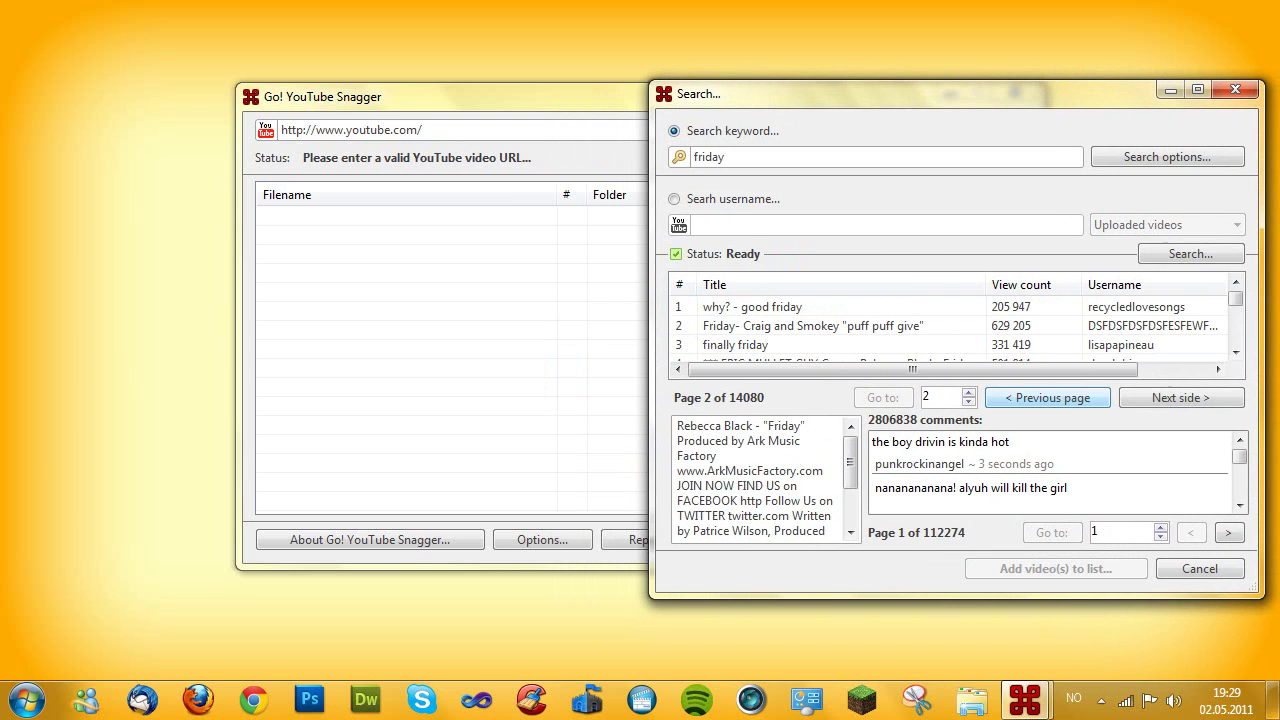
{"action": "left_click", "coordinate": [1181, 397]}
{"action": "left_click", "coordinate": [1048, 397]}
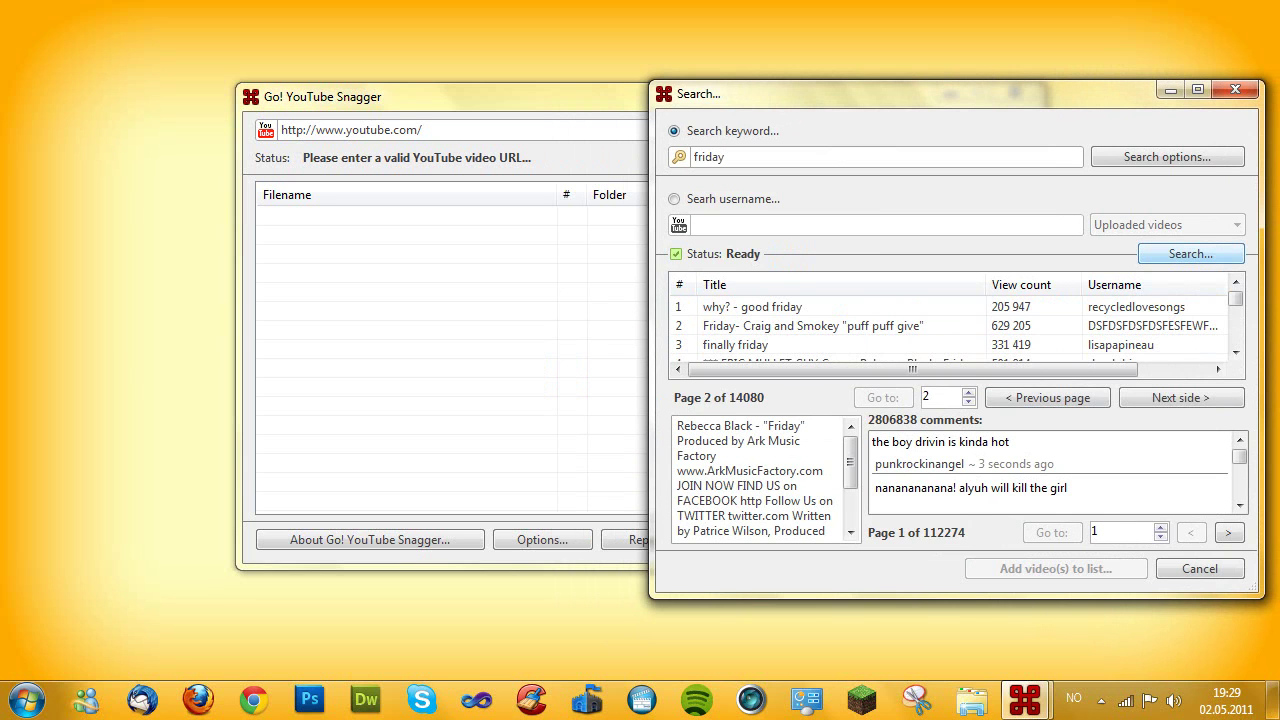
{"action": "left_click", "coordinate": [1228, 532]}
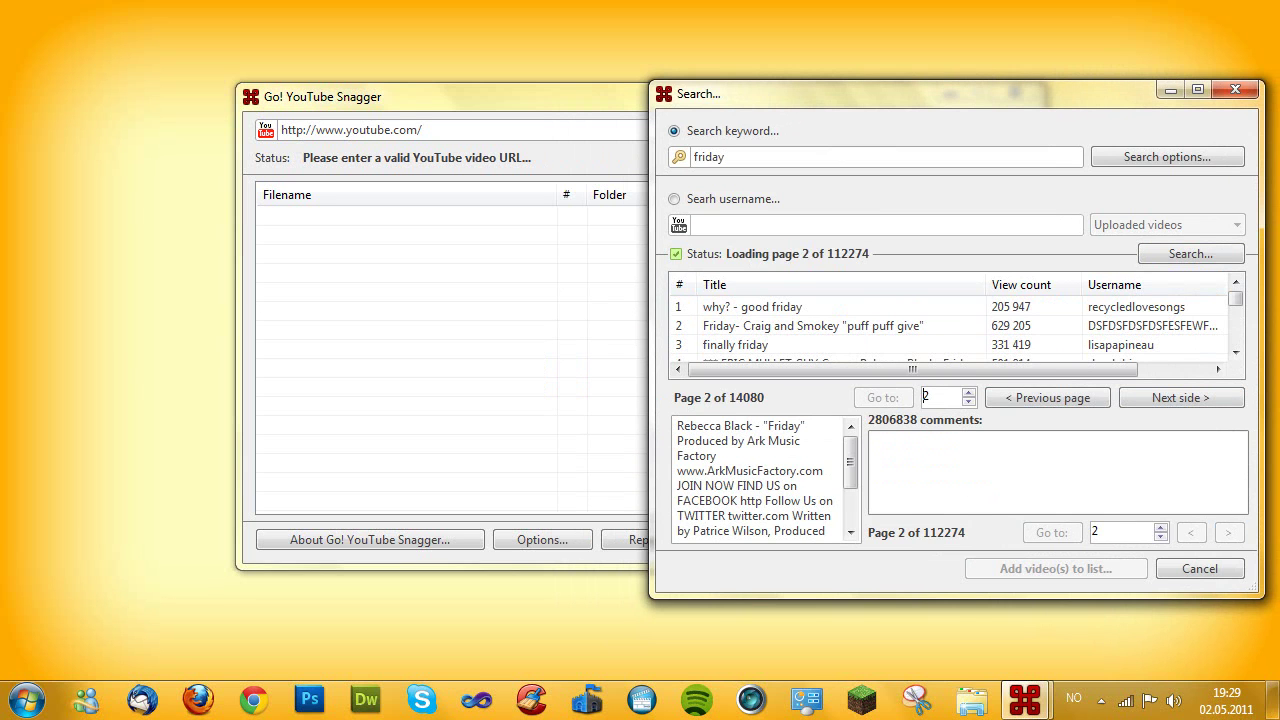
{"action": "left_click", "coordinate": [1190, 532]}
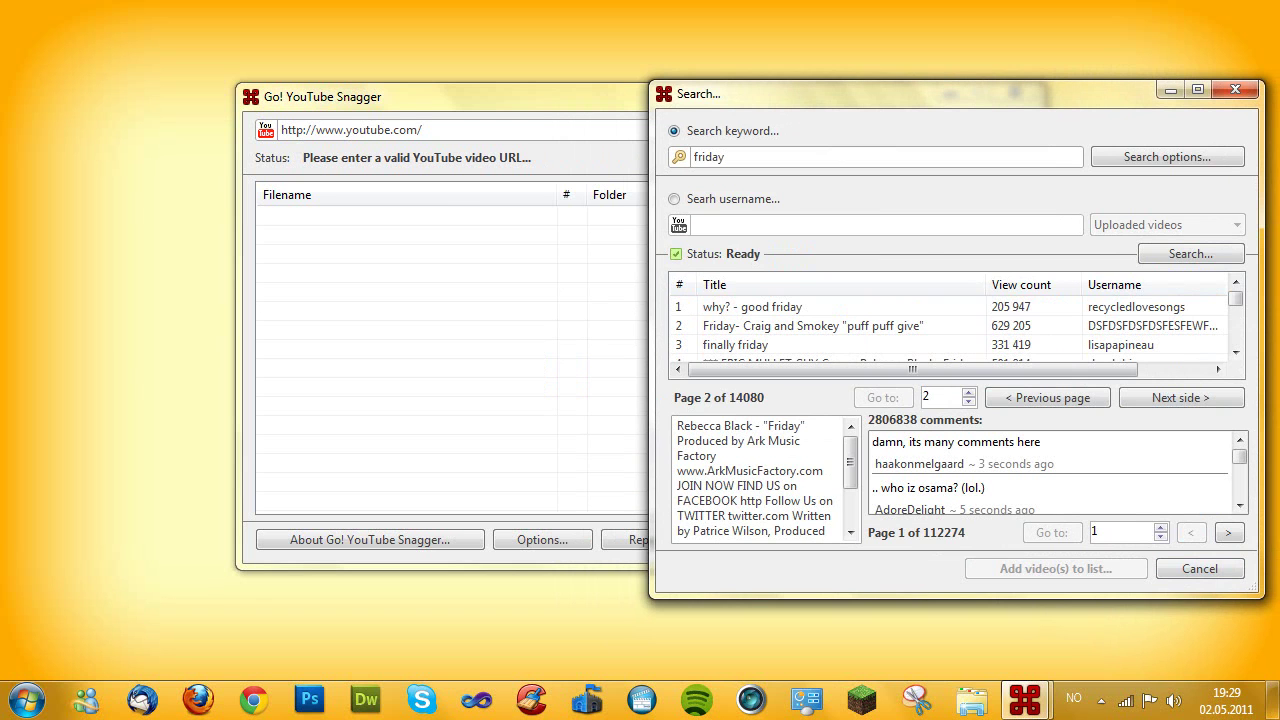
{"action": "left_click", "coordinate": [1047, 397]}
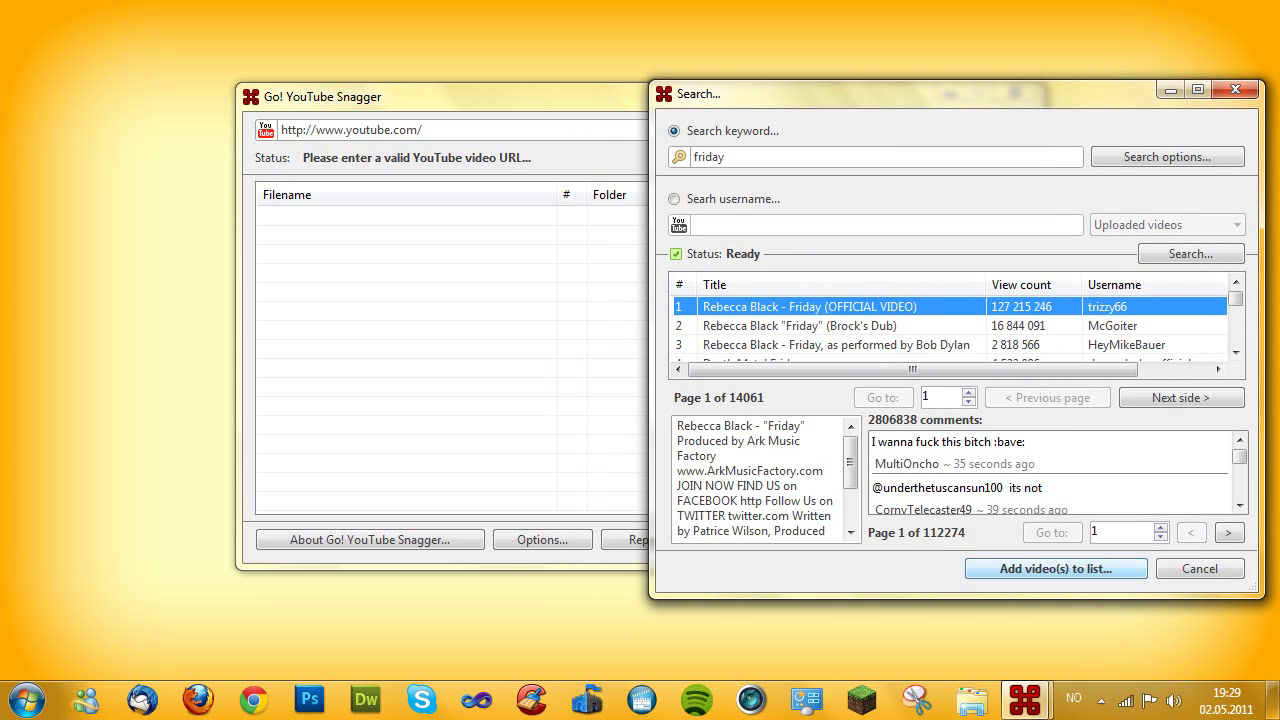
Step: Start adding the selected official "Friday" video to the download list and look through the video quality options
{"action": "key", "text": "Return"}
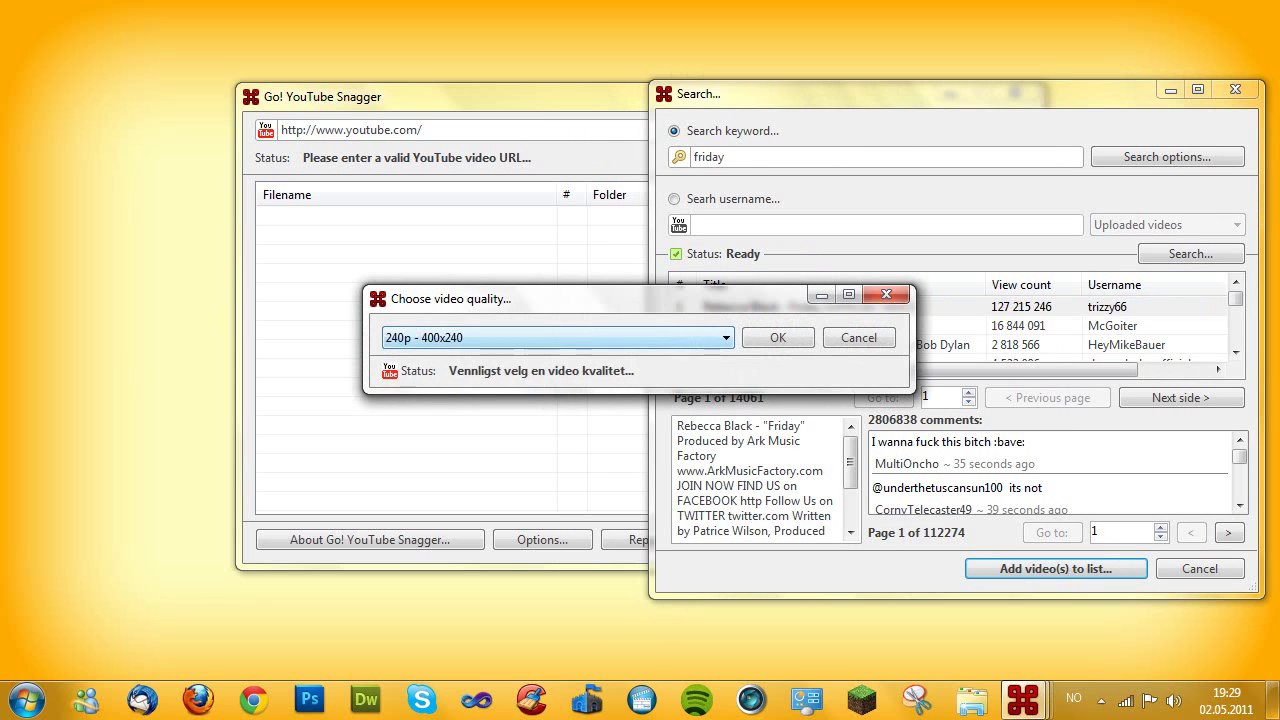
{"action": "left_click", "coordinate": [558, 338]}
{"action": "left_click", "coordinate": [558, 338]}
{"action": "left_click", "coordinate": [558, 338]}
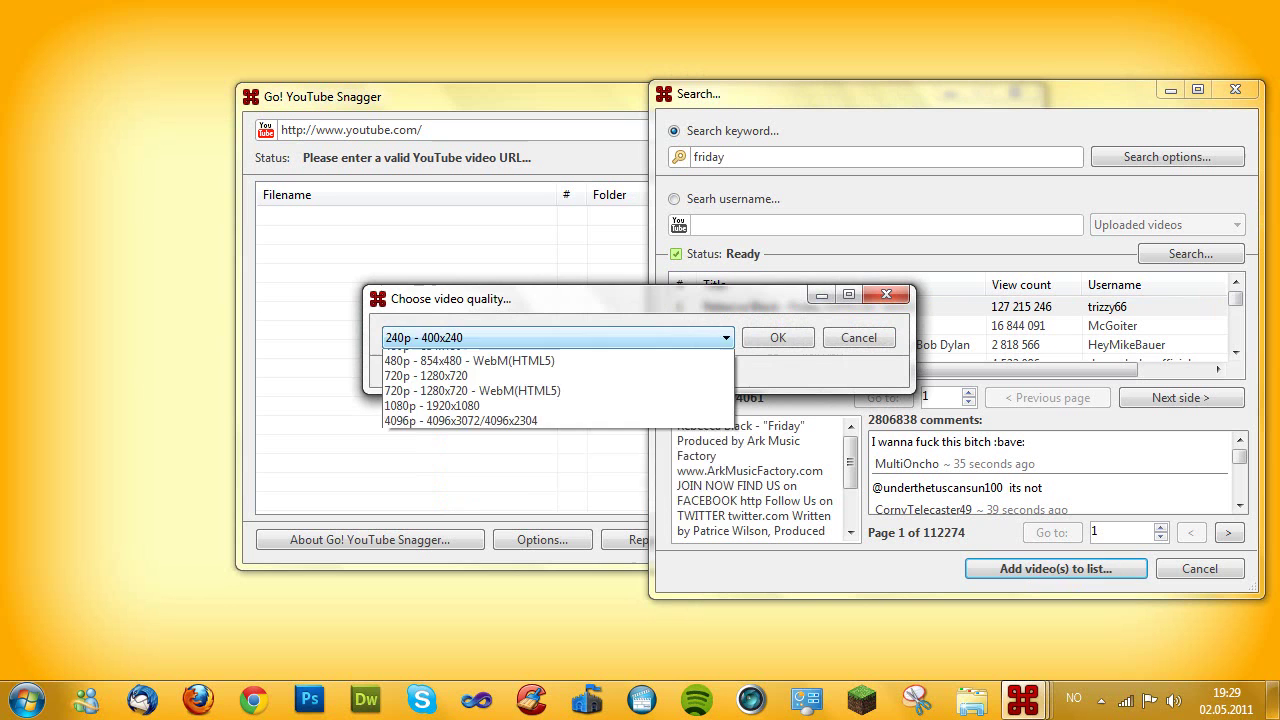
{"action": "left_click", "coordinate": [558, 338]}
{"action": "left_click", "coordinate": [558, 338]}
{"action": "left_click", "coordinate": [558, 338]}
{"action": "left_click", "coordinate": [558, 338]}
{"action": "left_click", "coordinate": [558, 338]}
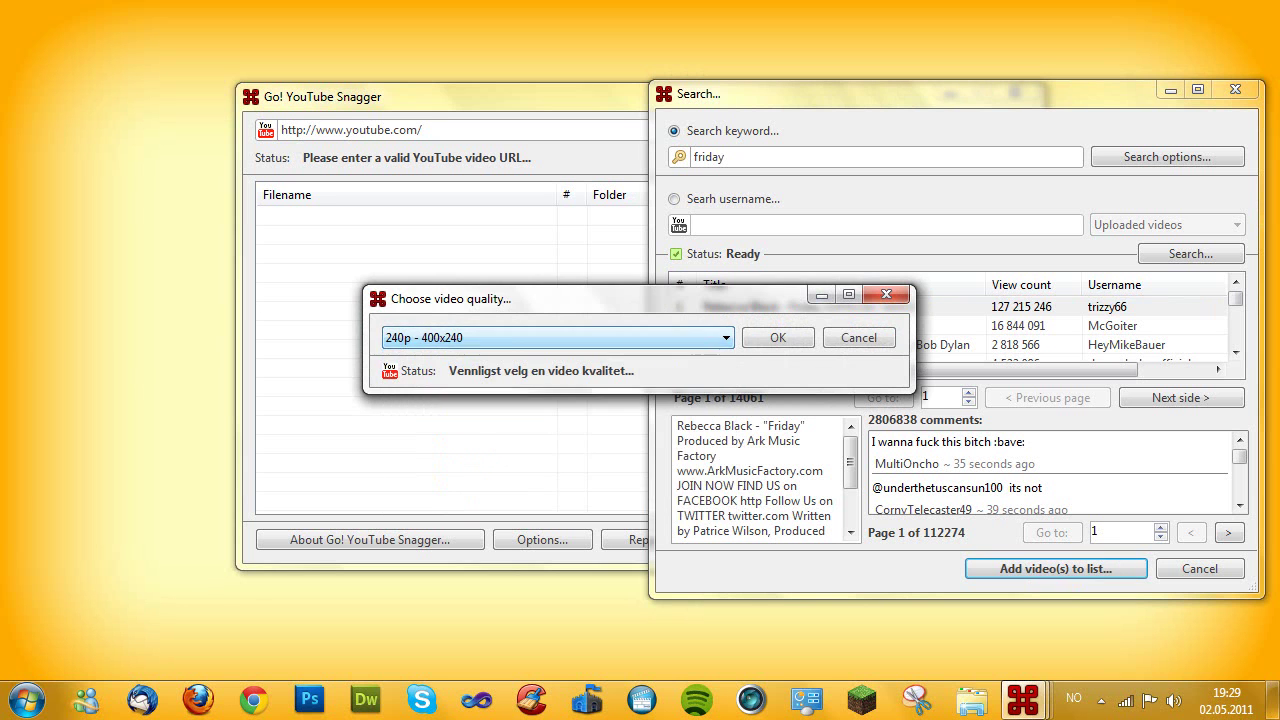
{"action": "left_click", "coordinate": [558, 338]}
{"action": "left_click", "coordinate": [558, 338]}
Step: Set the video quality to Best available and confirm the choice
{"action": "mouse_move", "coordinate": [620, 298]}
{"action": "left_mouse_down"}
{"action": "mouse_move", "coordinate": [668, 310]}
{"action": "mouse_move", "coordinate": [635, 293]}
{"action": "left_mouse_up"}
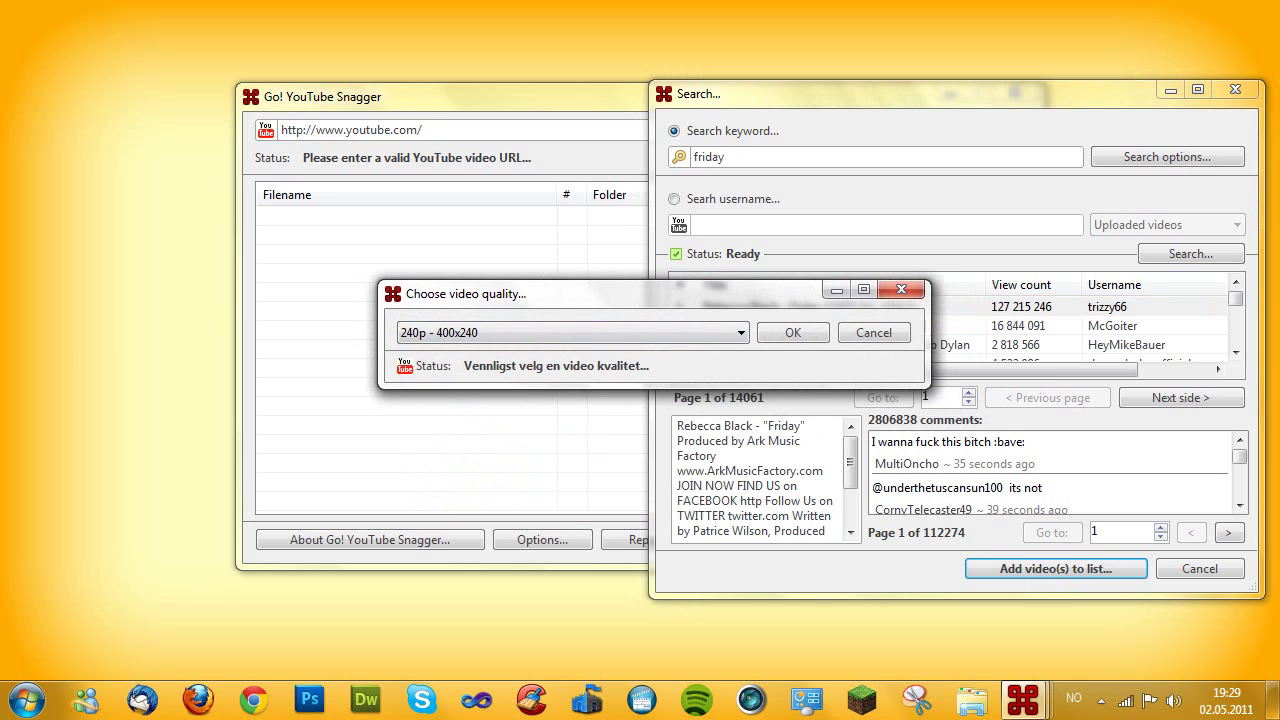
{"action": "left_click", "coordinate": [573, 333]}
{"action": "key", "text": "F4"}
{"action": "key", "text": "F4"}
{"action": "key", "text": "F4"}
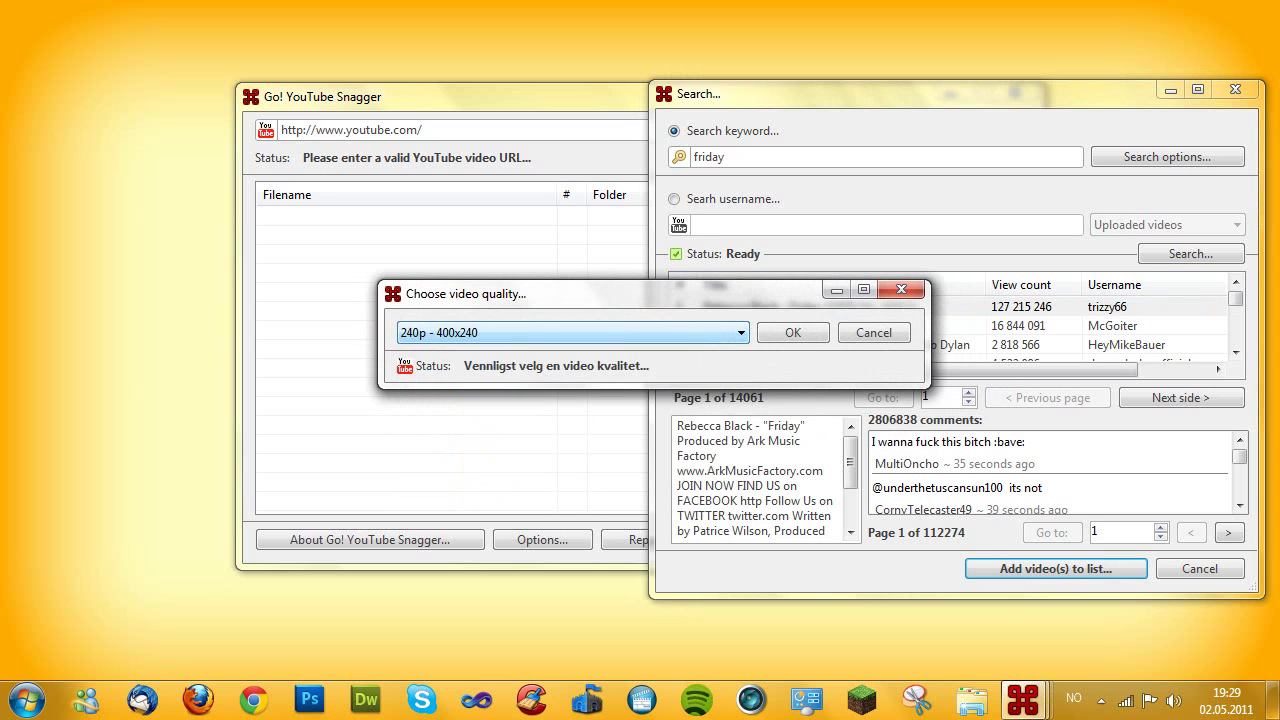
{"action": "key", "text": "F4"}
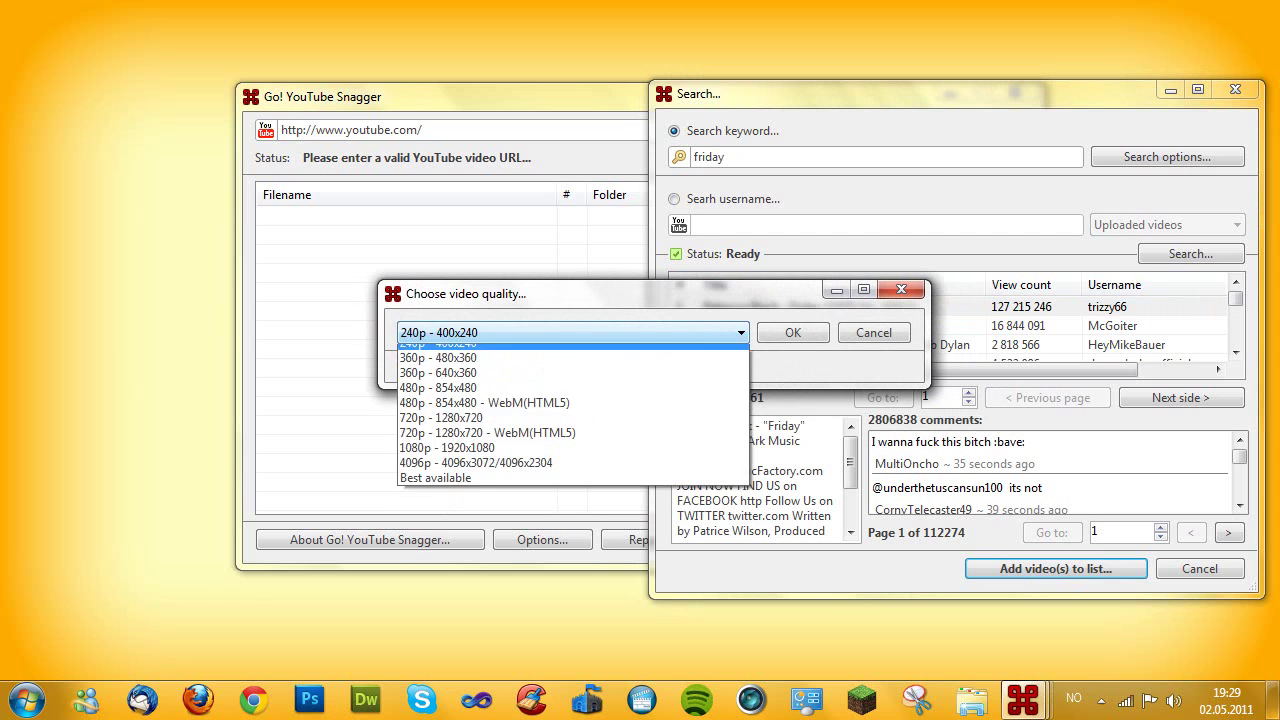
{"action": "key", "text": "Return"}
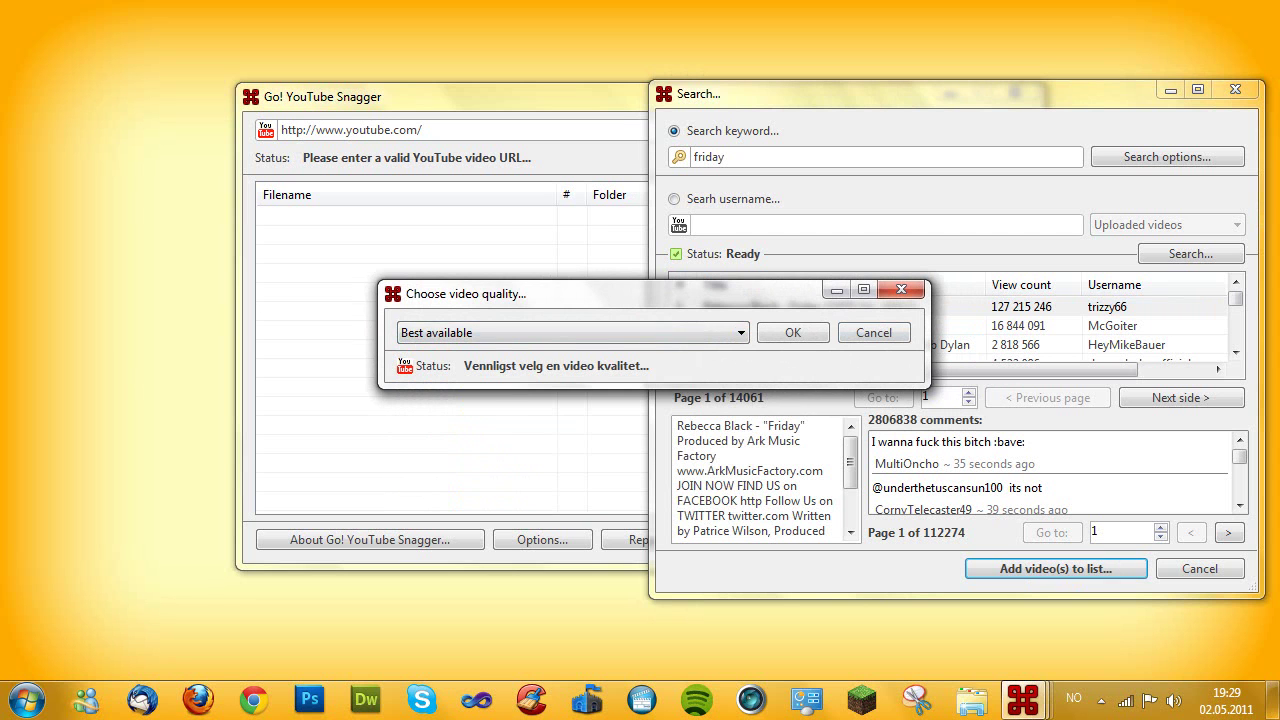
{"action": "key", "text": "Return"}
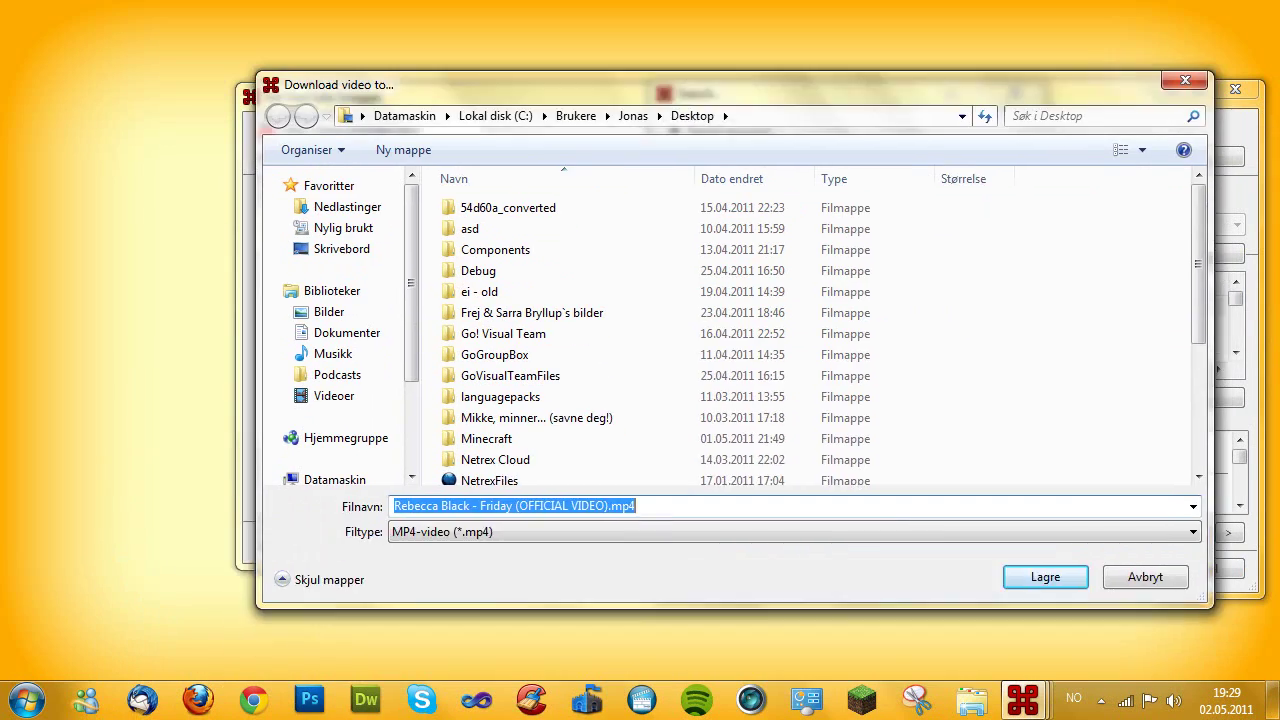
Step: Save the video to the Desktop as "Rebecca Black - Friday (OFFICIAL VIDEO).mp4" and close the search window
{"action": "left_click", "coordinate": [953, 576]}
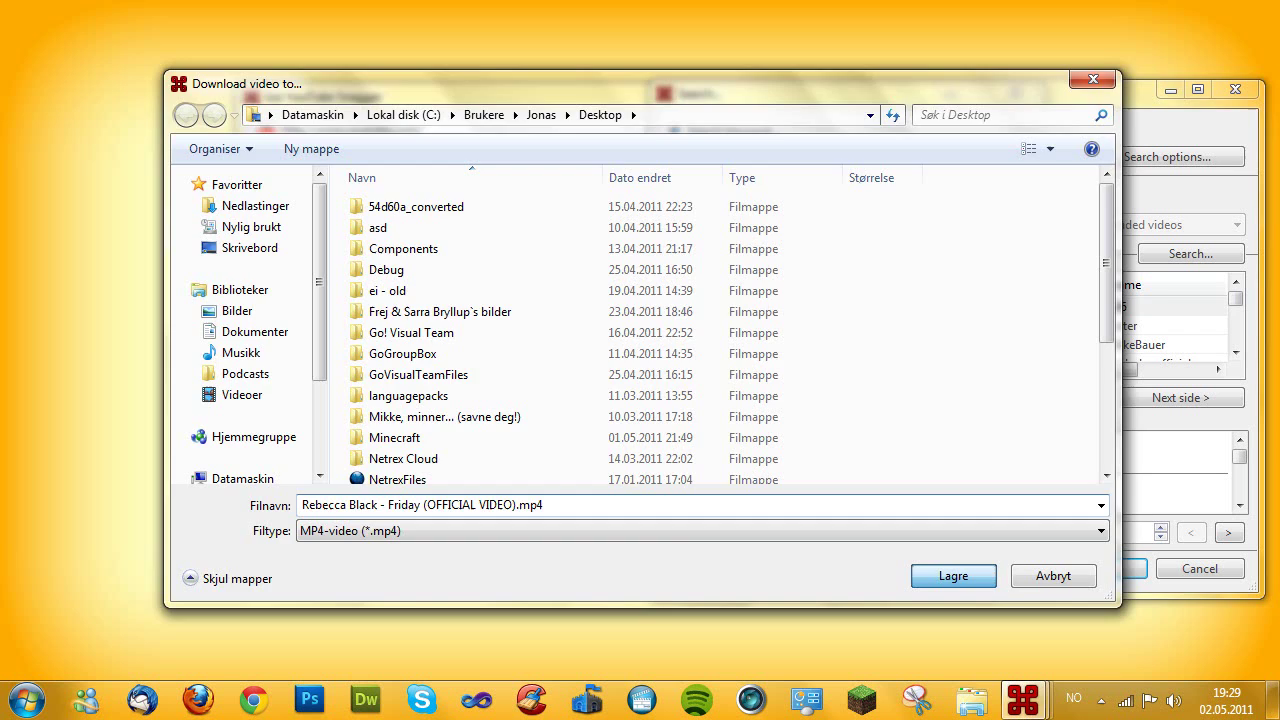
{"action": "left_click", "coordinate": [1199, 568]}
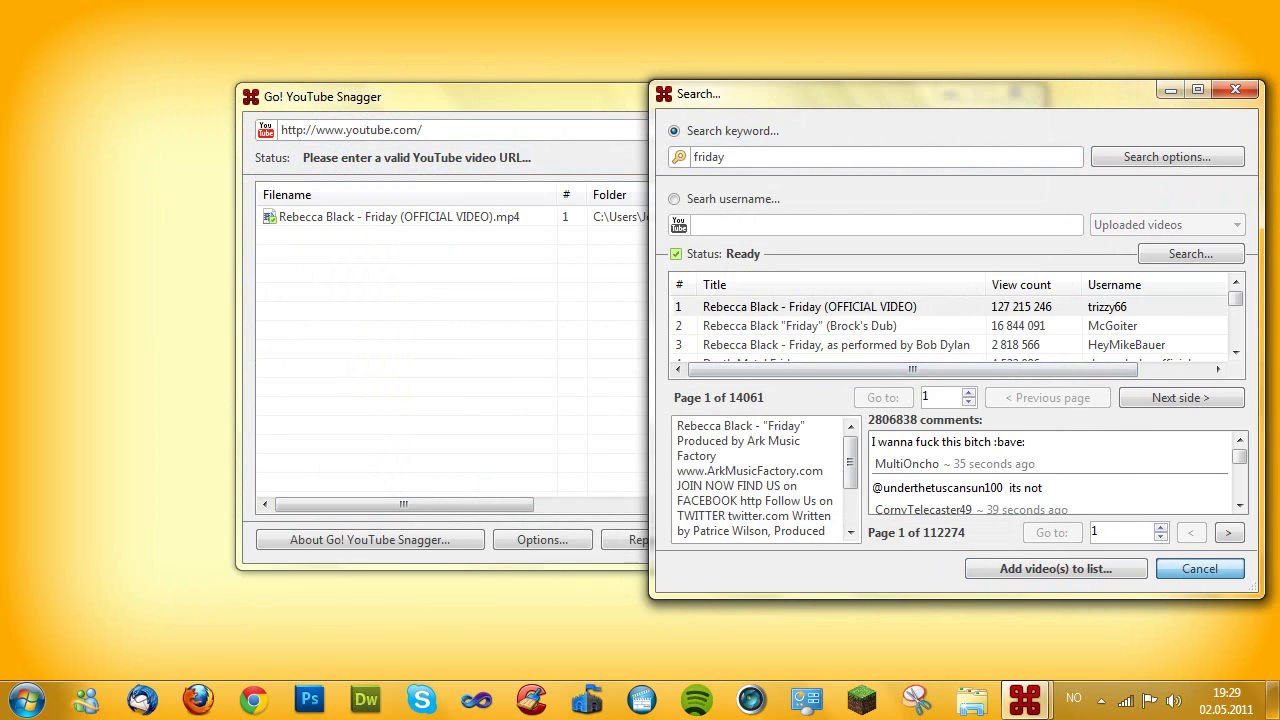
Step: Select the added "Friday" video in the download list
{"action": "left_click", "coordinate": [480, 217]}
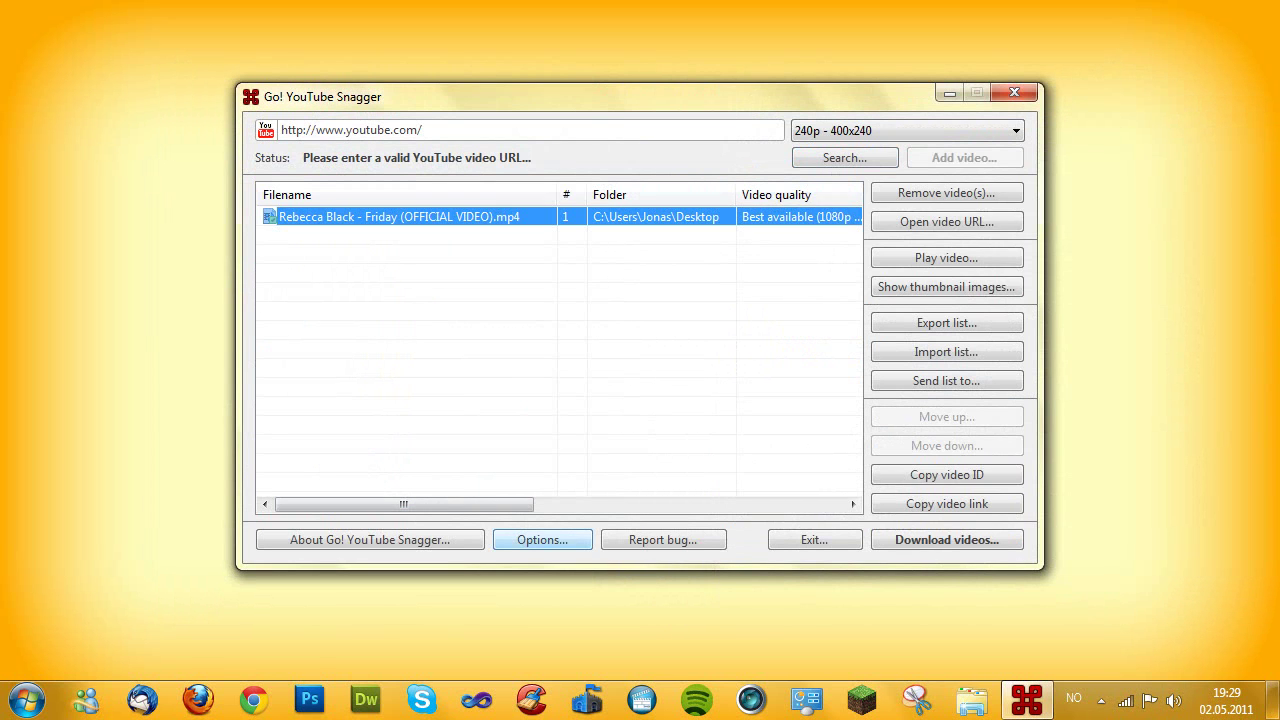
{"action": "left_click", "coordinate": [520, 420]}
{"action": "mouse_move", "coordinate": [404, 505]}
{"action": "left_mouse_down"}
{"action": "mouse_move", "coordinate": [714, 505]}
{"action": "mouse_move", "coordinate": [404, 505]}
{"action": "left_mouse_up"}
{"action": "left_click_drag", "start_coordinate": [740, 313], "coordinate": [559, 212]}
{"action": "left_click", "coordinate": [480, 300]}
{"action": "left_click", "coordinate": [450, 217]}
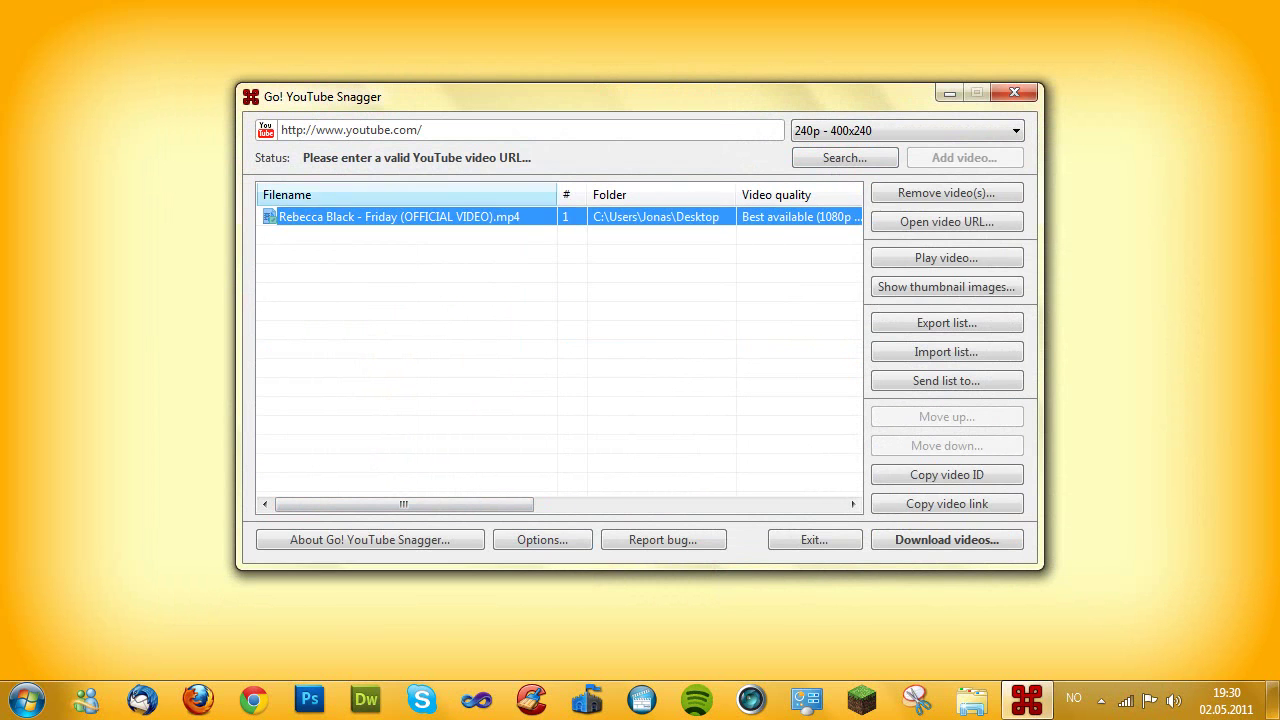
{"action": "left_click", "coordinate": [450, 300]}
{"action": "left_click", "coordinate": [450, 217]}
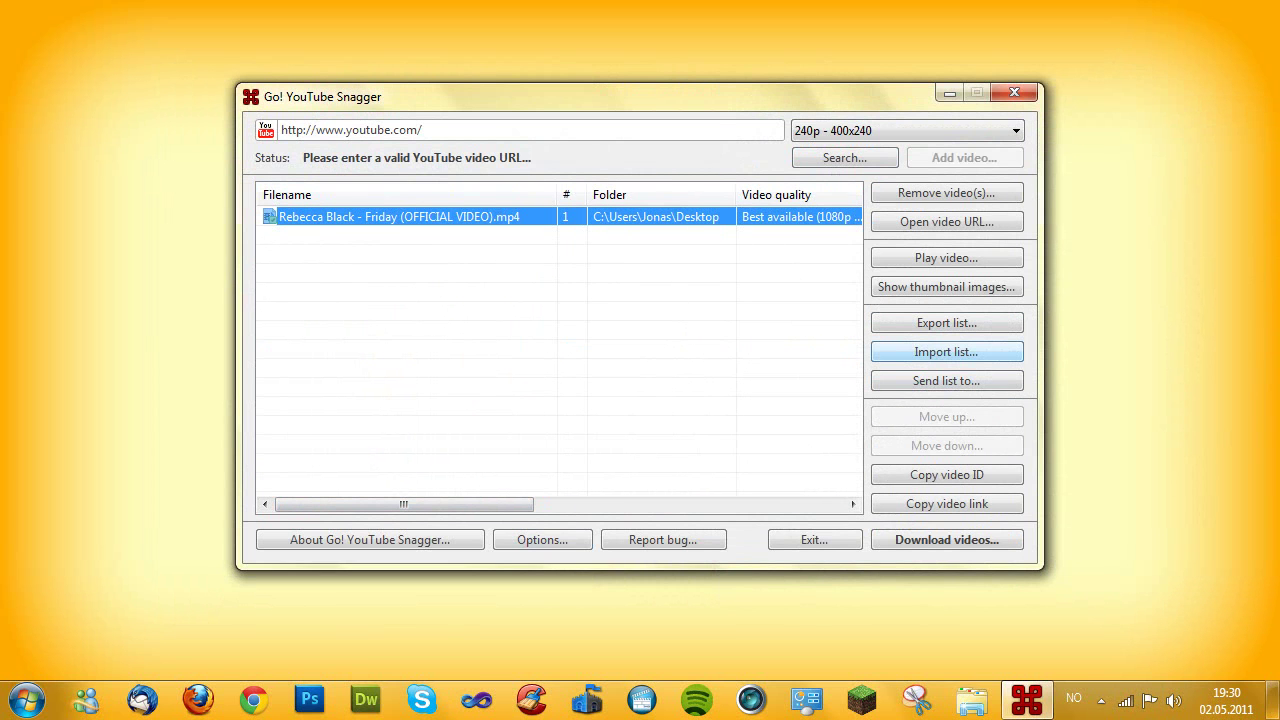
Step: Look at the form for sending the download list by e-mail, close it unsent and reselect the video
{"action": "left_click", "coordinate": [946, 381]}
{"action": "left_click", "coordinate": [688, 221]}
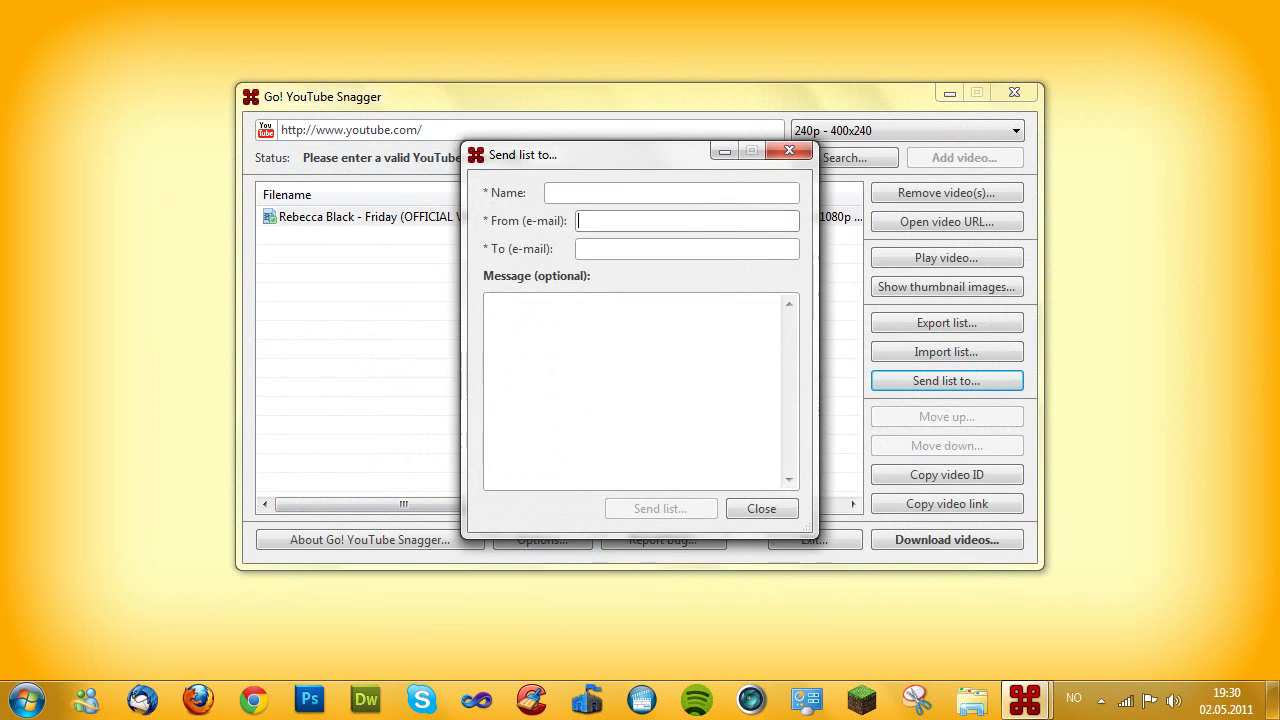
{"action": "left_click", "coordinate": [761, 509]}
{"action": "left_click_drag", "start_coordinate": [782, 392], "coordinate": [517, 212]}
{"action": "left_click_drag", "start_coordinate": [810, 326], "coordinate": [654, 210]}
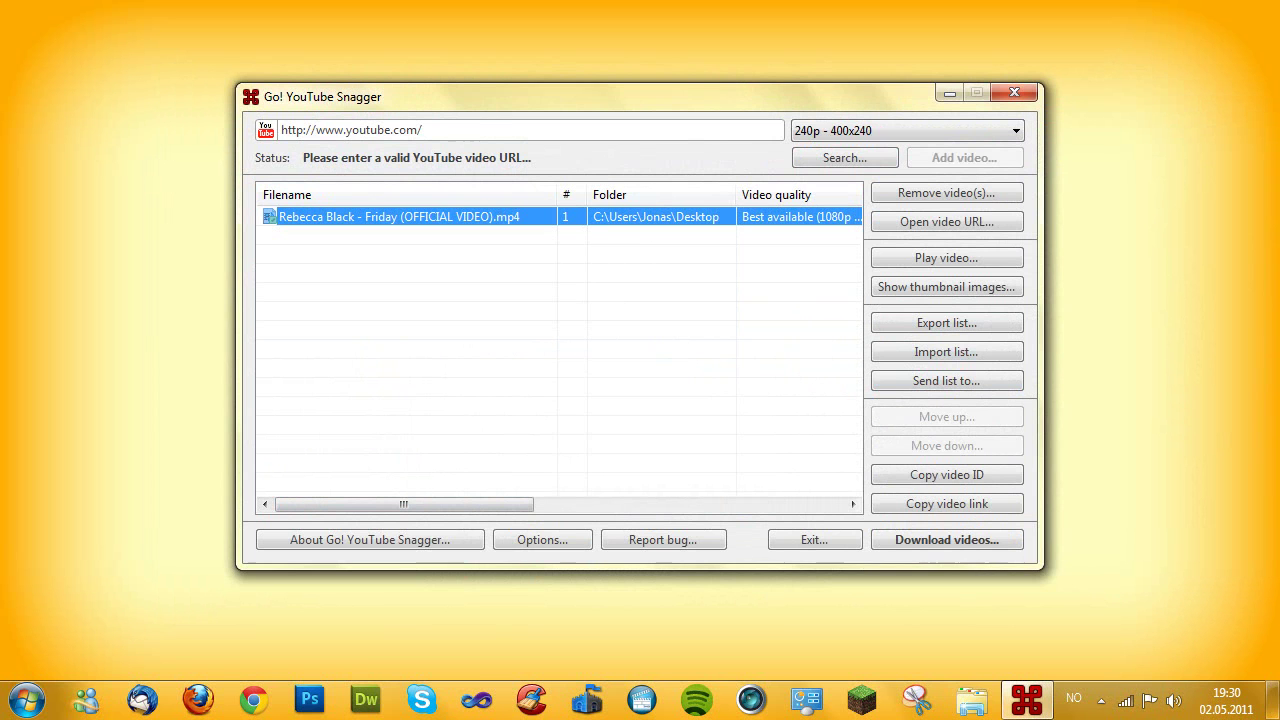
Step: Play the listed "Friday" video in the built-in player, pause it and close the player
{"action": "left_click", "coordinate": [946, 258]}
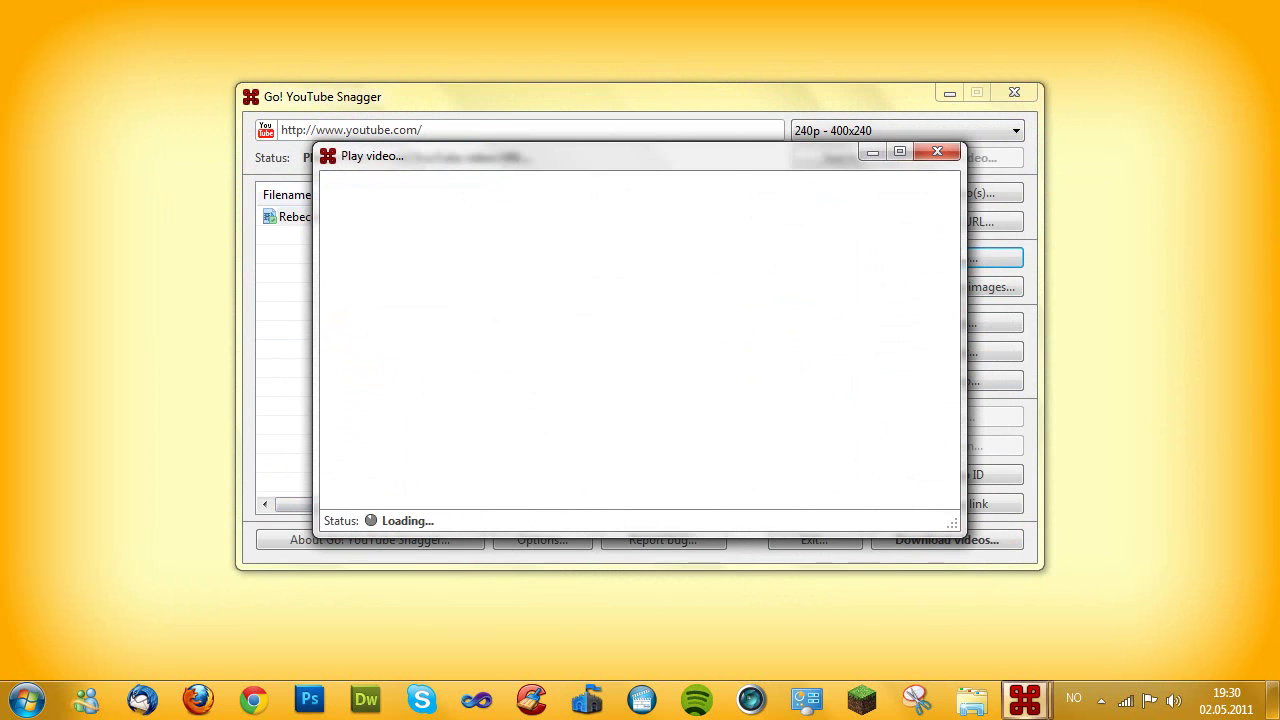
{"action": "left_click", "coordinate": [937, 151]}
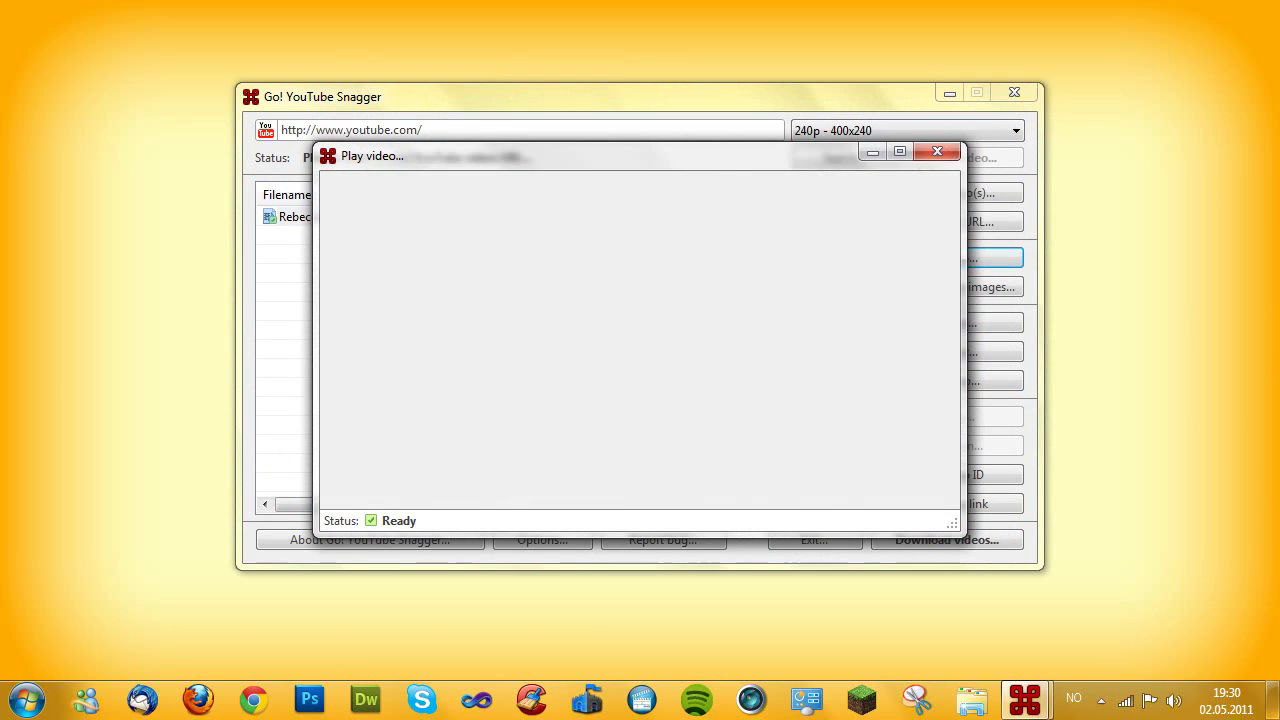
{"action": "left_click", "coordinate": [946, 258]}
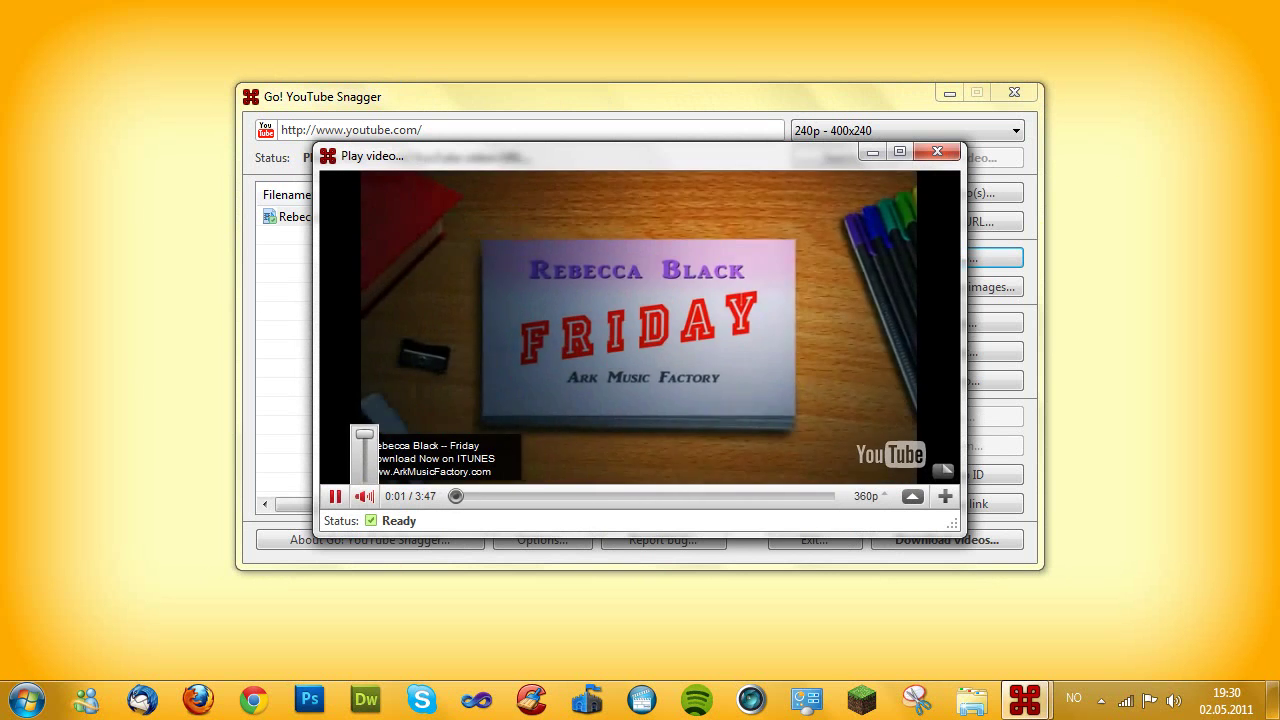
{"action": "left_click", "coordinate": [335, 497]}
{"action": "left_click", "coordinate": [937, 151]}
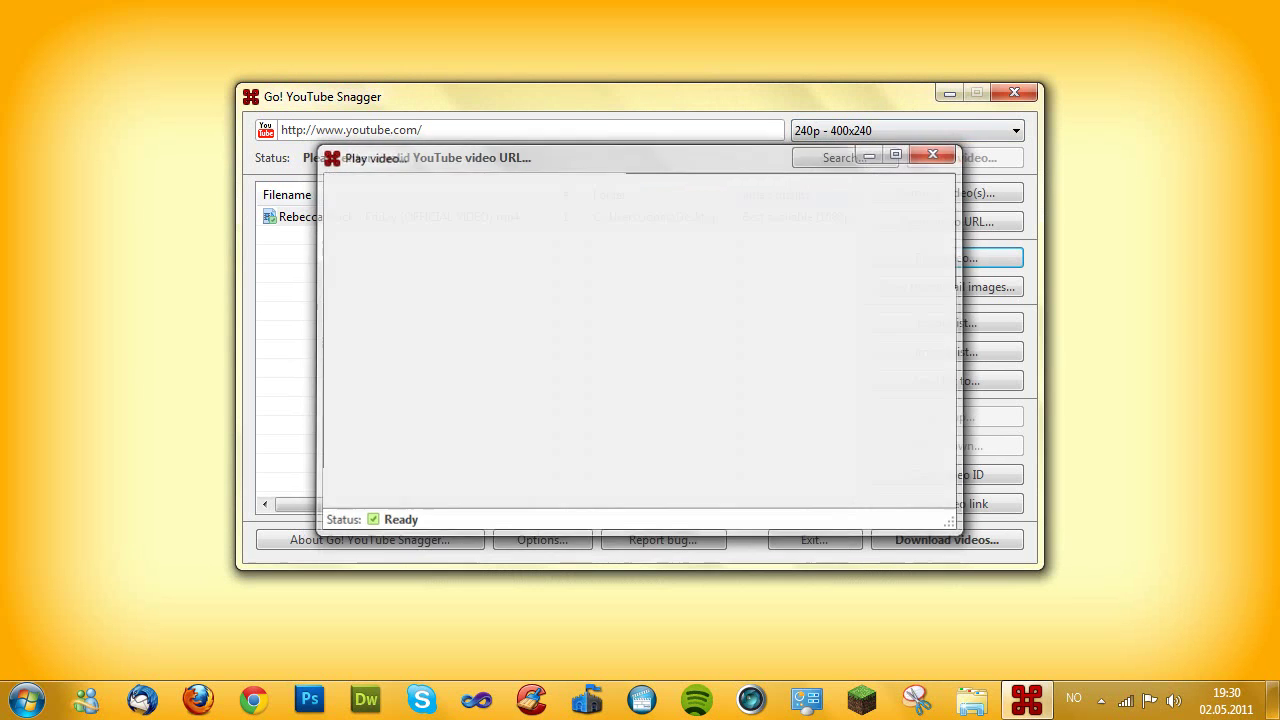
Step: Reselect the "Friday" video and start downloading the list
{"action": "left_click", "coordinate": [600, 345]}
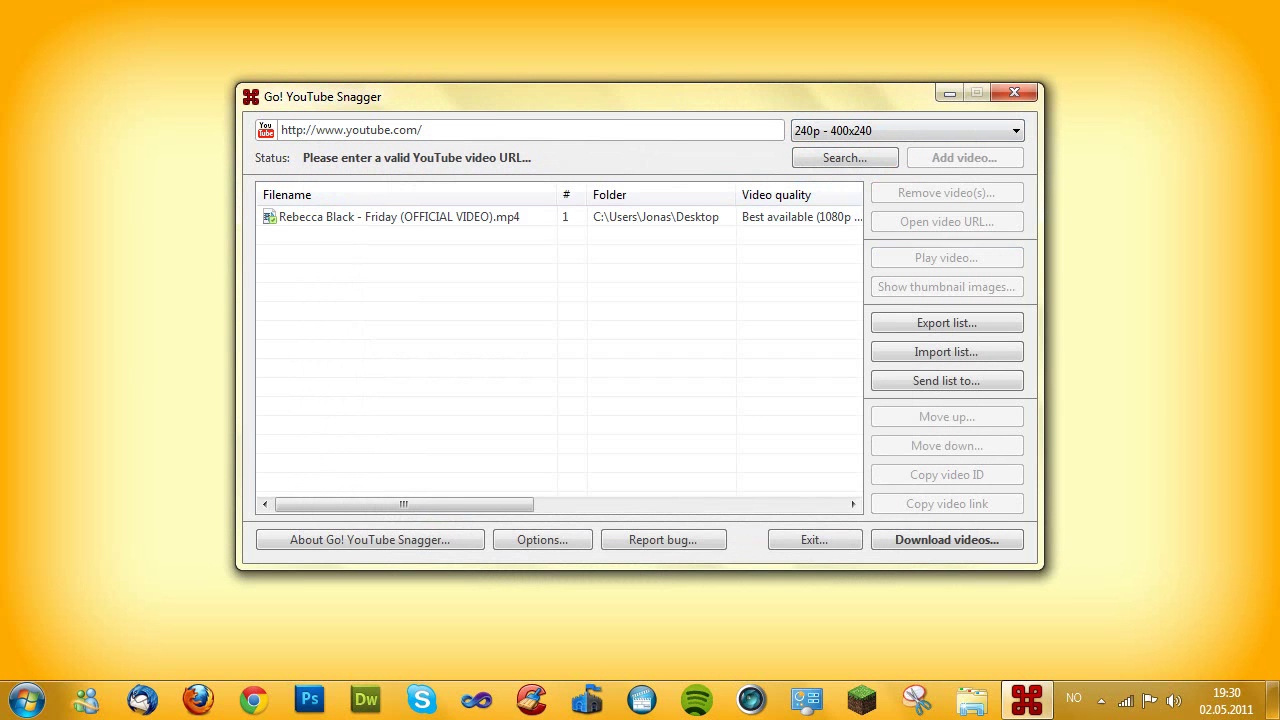
{"action": "left_click_drag", "start_coordinate": [730, 344], "coordinate": [406, 207]}
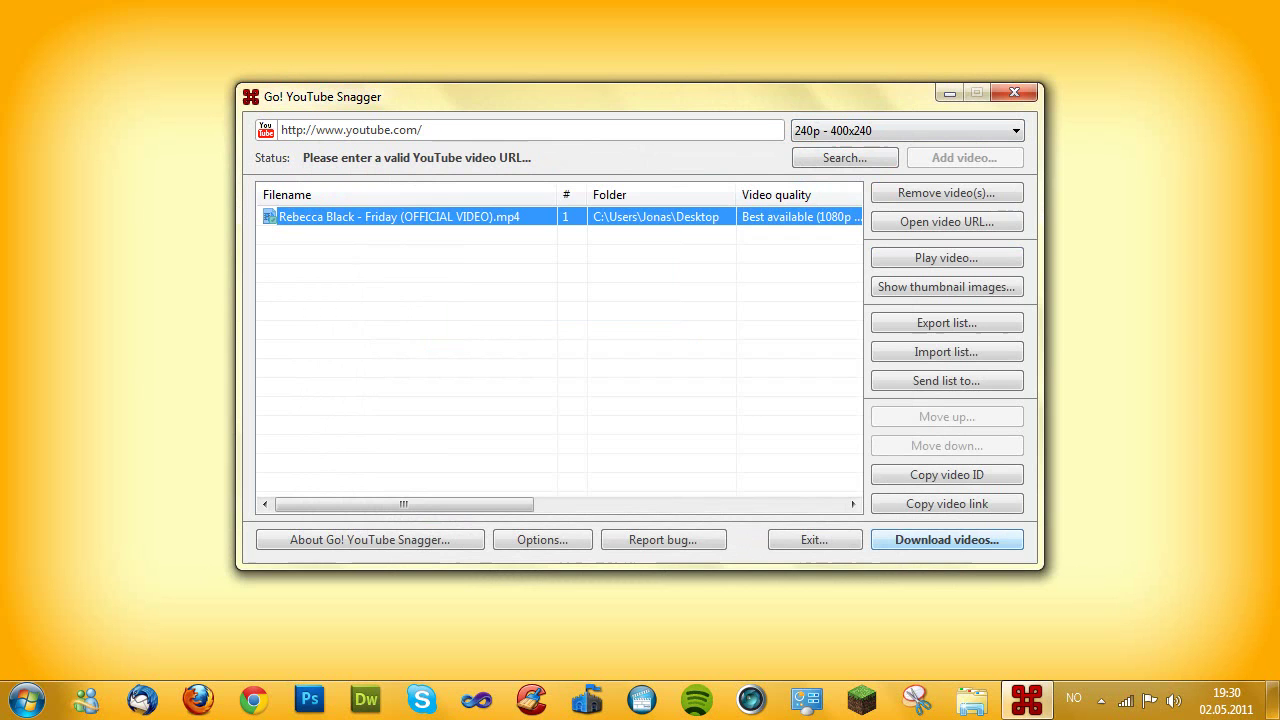
{"action": "left_click", "coordinate": [946, 539]}
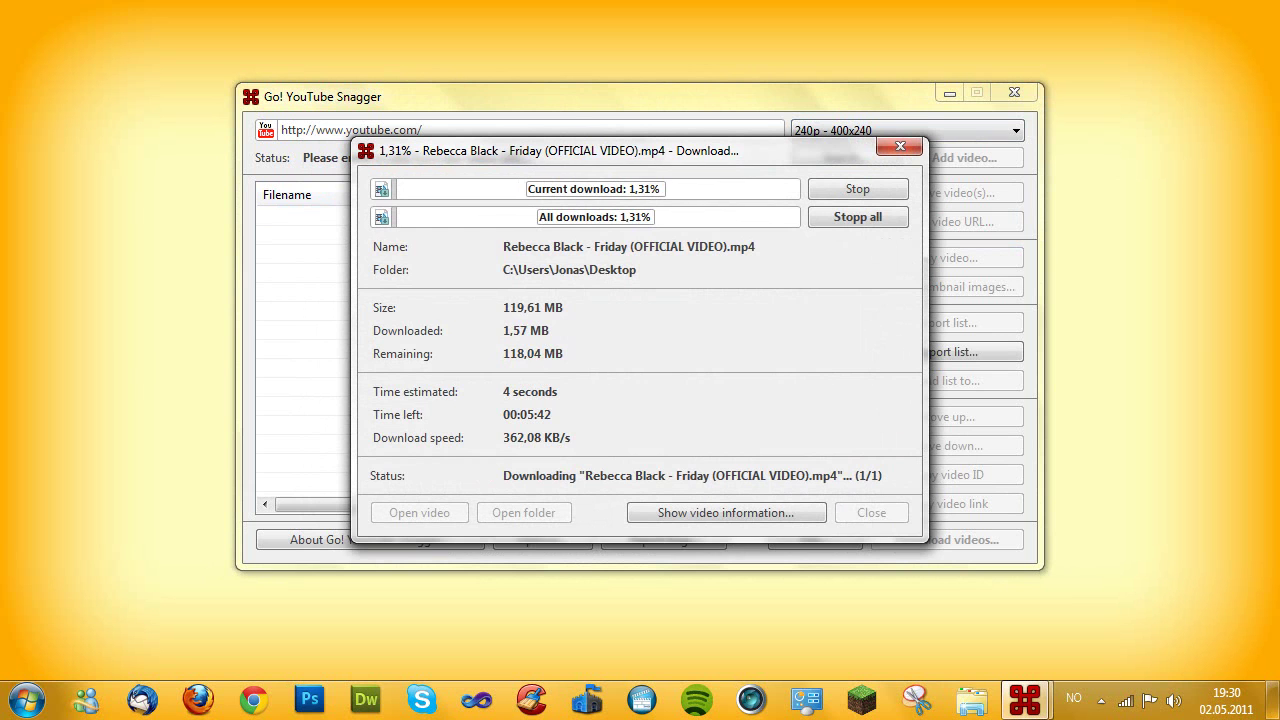
Step: Show the downloading video's information and its related videos, moving both windows aside
{"action": "left_click", "coordinate": [727, 513]}
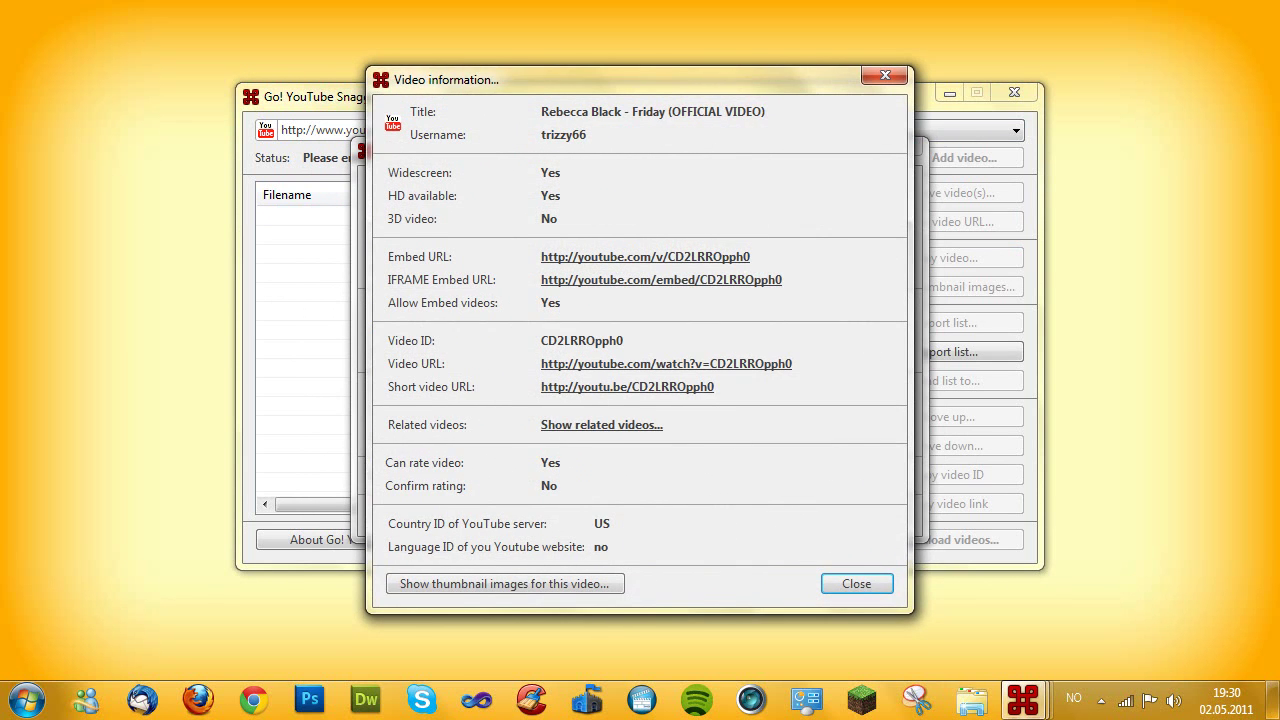
{"action": "left_click_drag", "start_coordinate": [620, 80], "coordinate": [999, 68]}
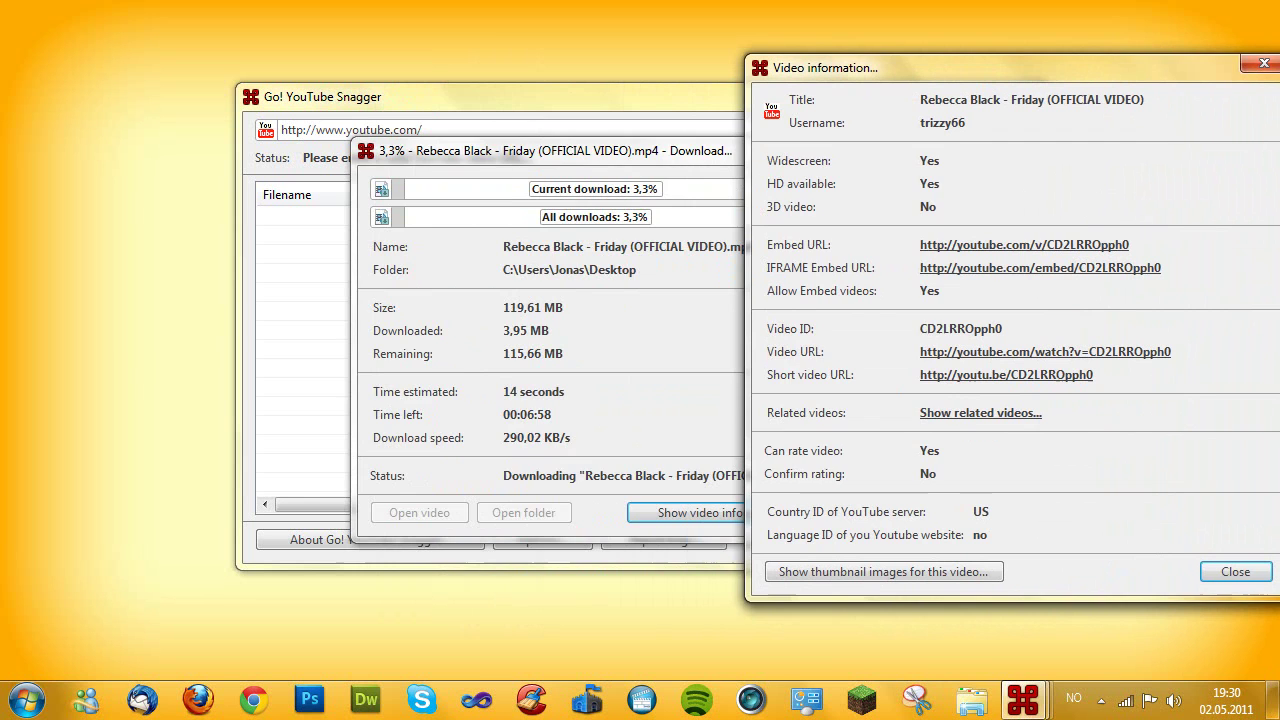
{"action": "left_click", "coordinate": [980, 413]}
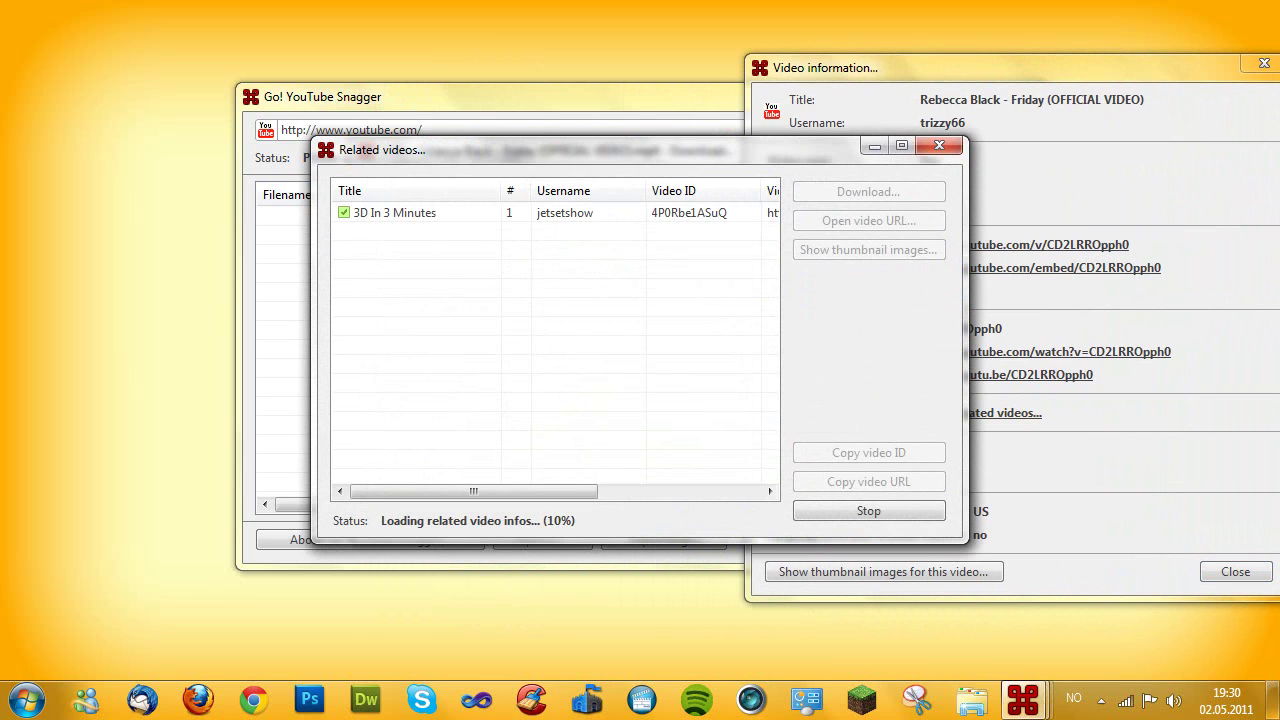
{"action": "left_click", "coordinate": [430, 213]}
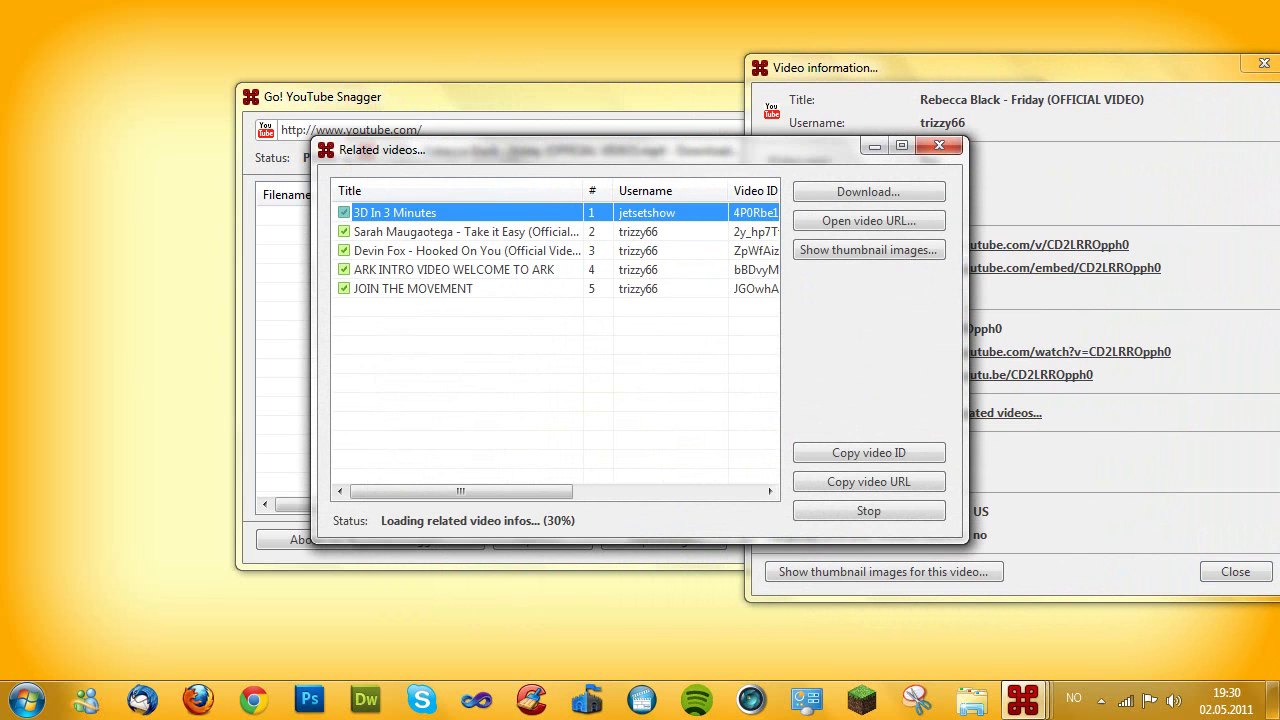
{"action": "left_click_drag", "start_coordinate": [540, 149], "coordinate": [747, 113]}
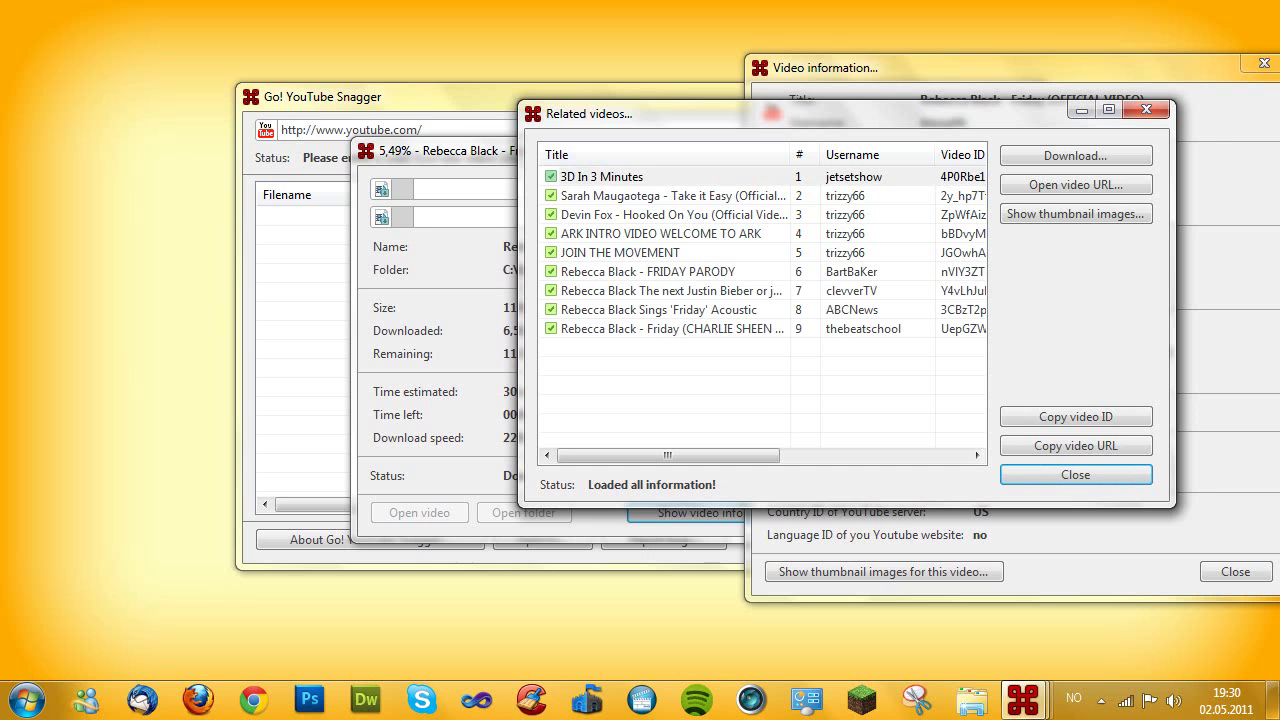
Step: Start adding the related video "3D In 3 Minutes" to the downloads and try the 1080p - 1920x1080 quality
{"action": "left_click", "coordinate": [672, 196]}
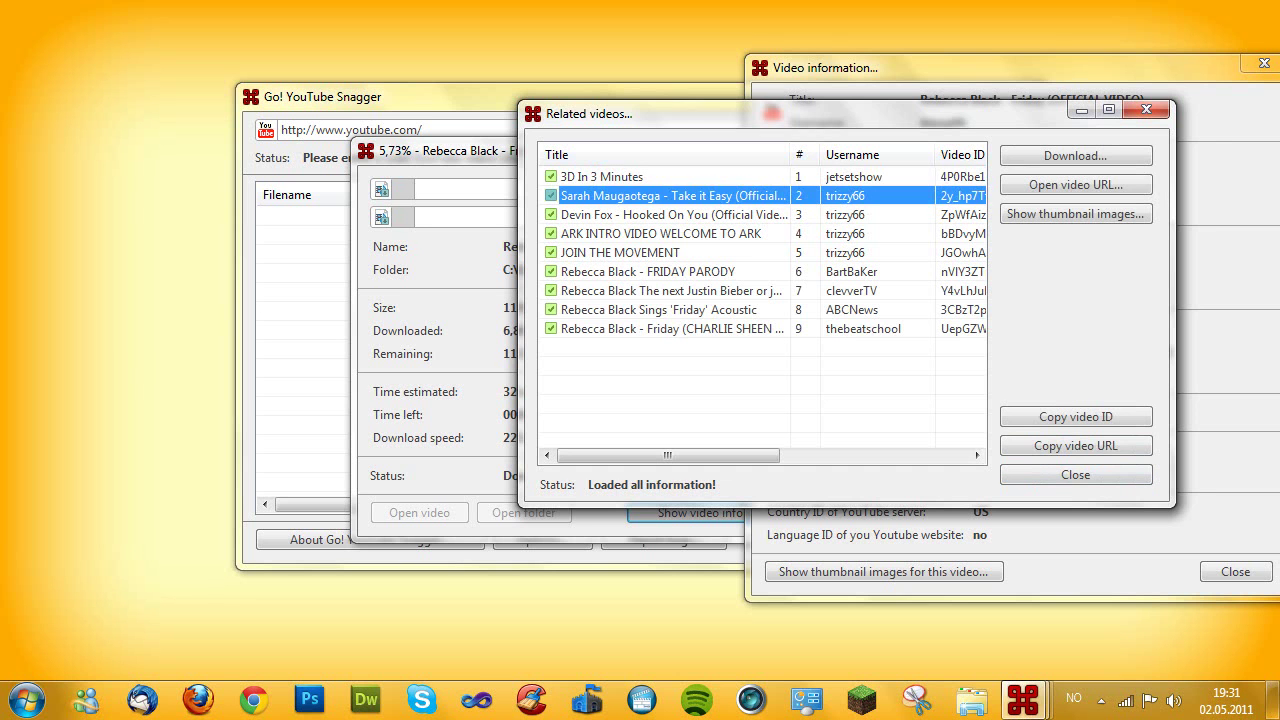
{"action": "left_click", "coordinate": [640, 177]}
{"action": "left_click", "coordinate": [1076, 156]}
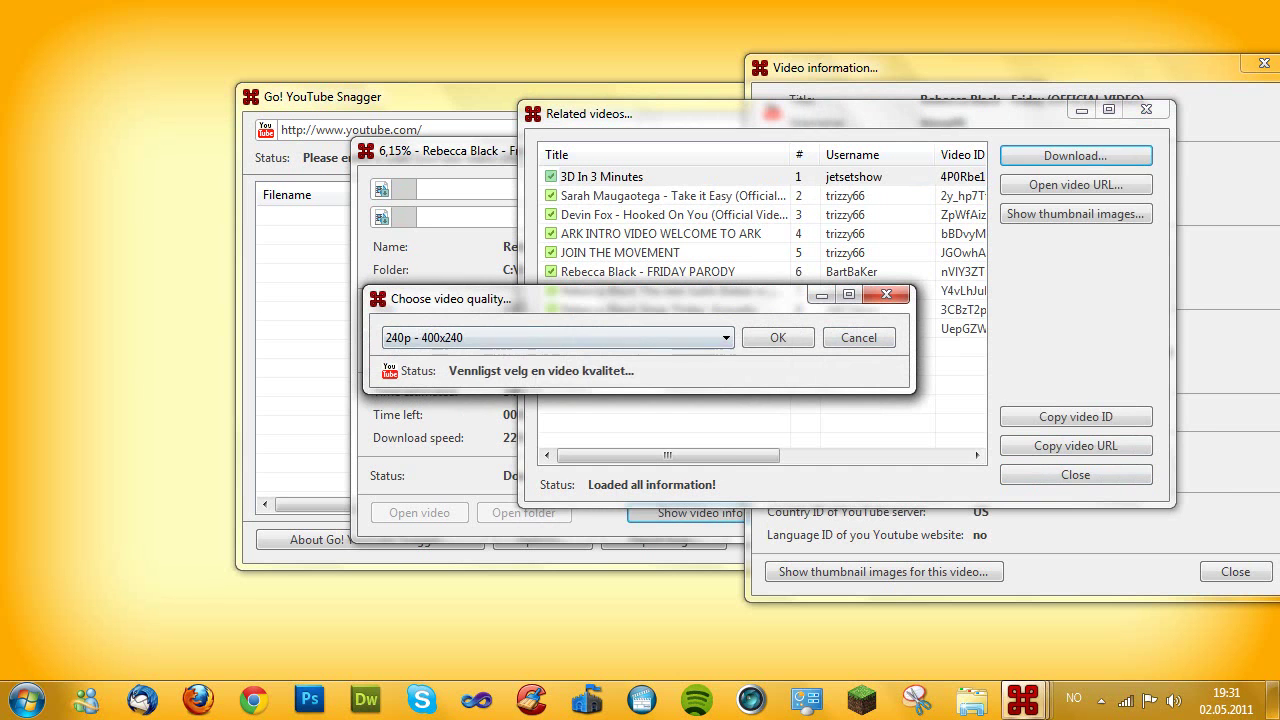
{"action": "left_click", "coordinate": [640, 338]}
{"action": "left_click", "coordinate": [640, 478]}
{"action": "key", "text": "Return"}
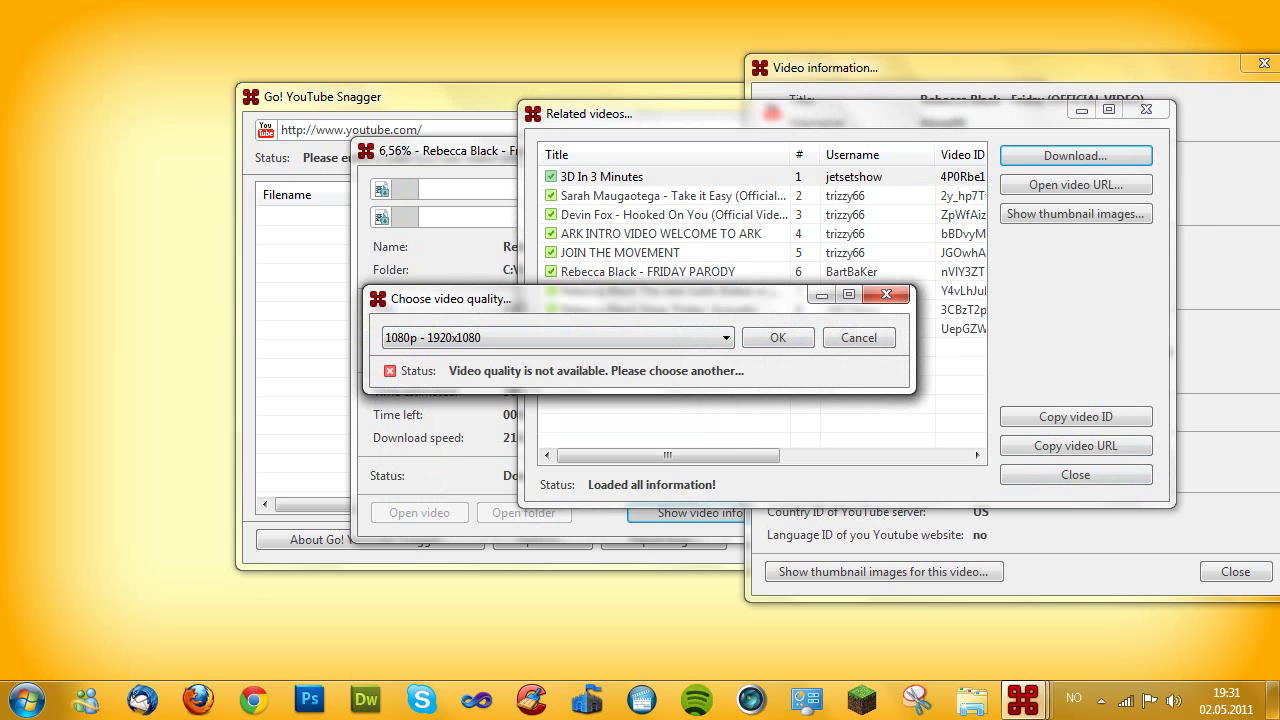
Step: Add the related video at Best available quality and close the related videos and video information windows
{"action": "left_click", "coordinate": [640, 338]}
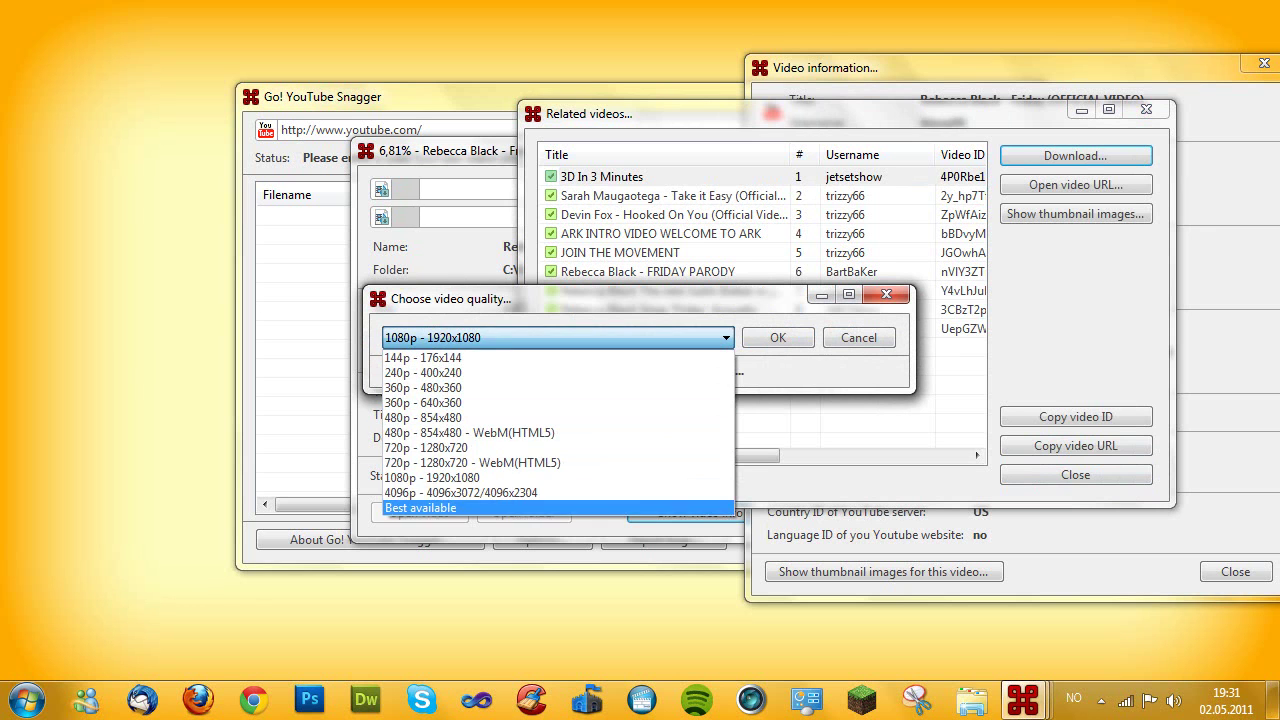
{"action": "left_click", "coordinate": [640, 508]}
{"action": "left_click", "coordinate": [778, 338]}
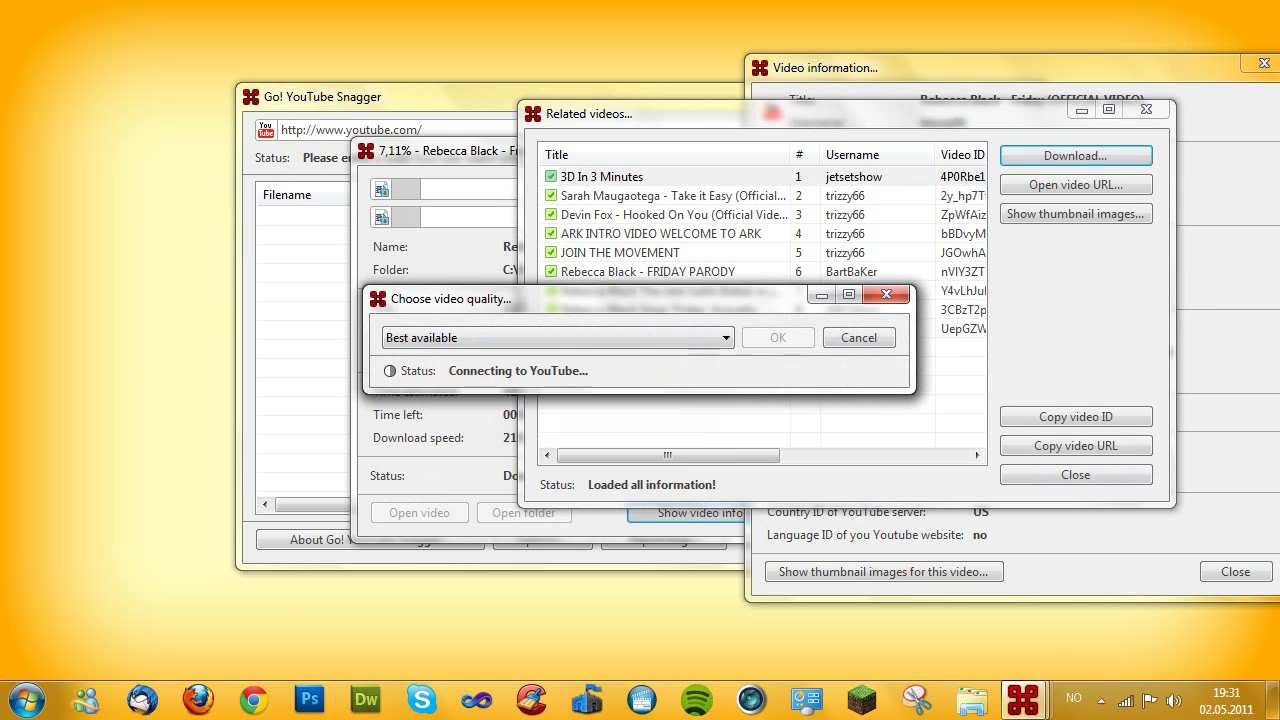
{"action": "key", "text": "Return"}
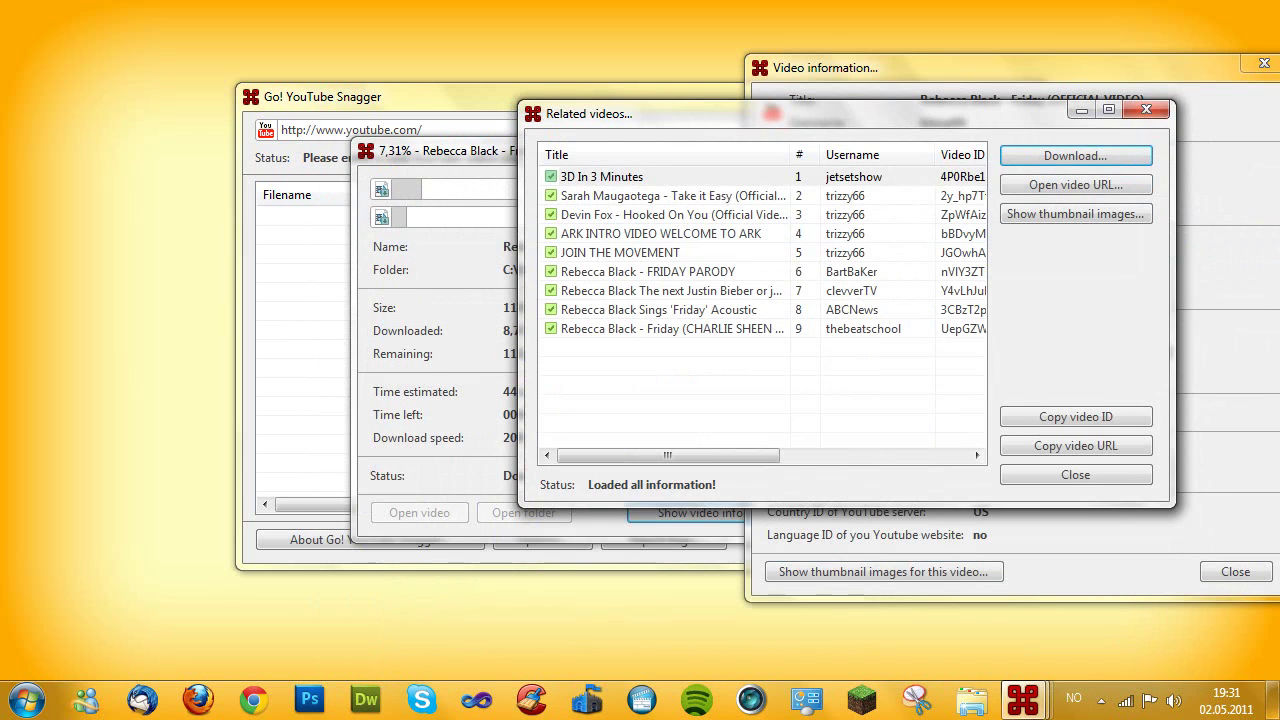
{"action": "left_click", "coordinate": [1076, 475]}
{"action": "left_click", "coordinate": [1236, 572]}
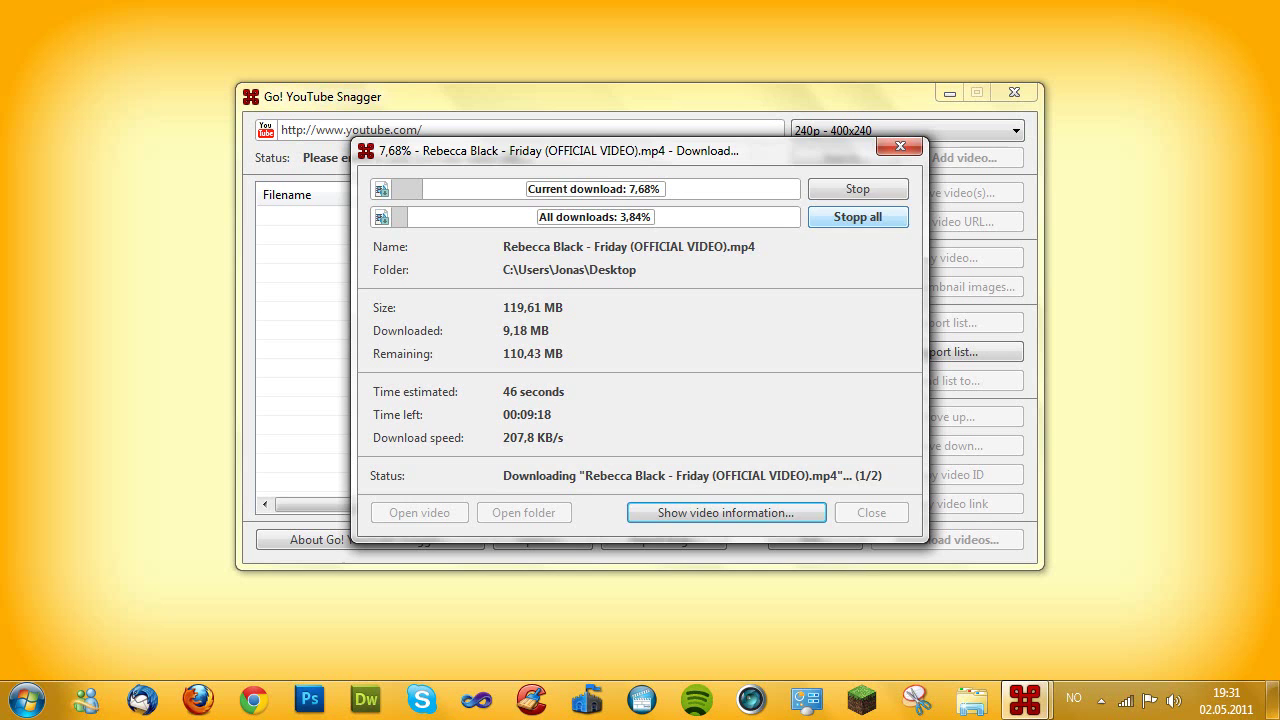
Step: Stop all downloads, close the download window and exit the program
{"action": "left_click", "coordinate": [858, 217]}
{"action": "left_click", "coordinate": [871, 513]}
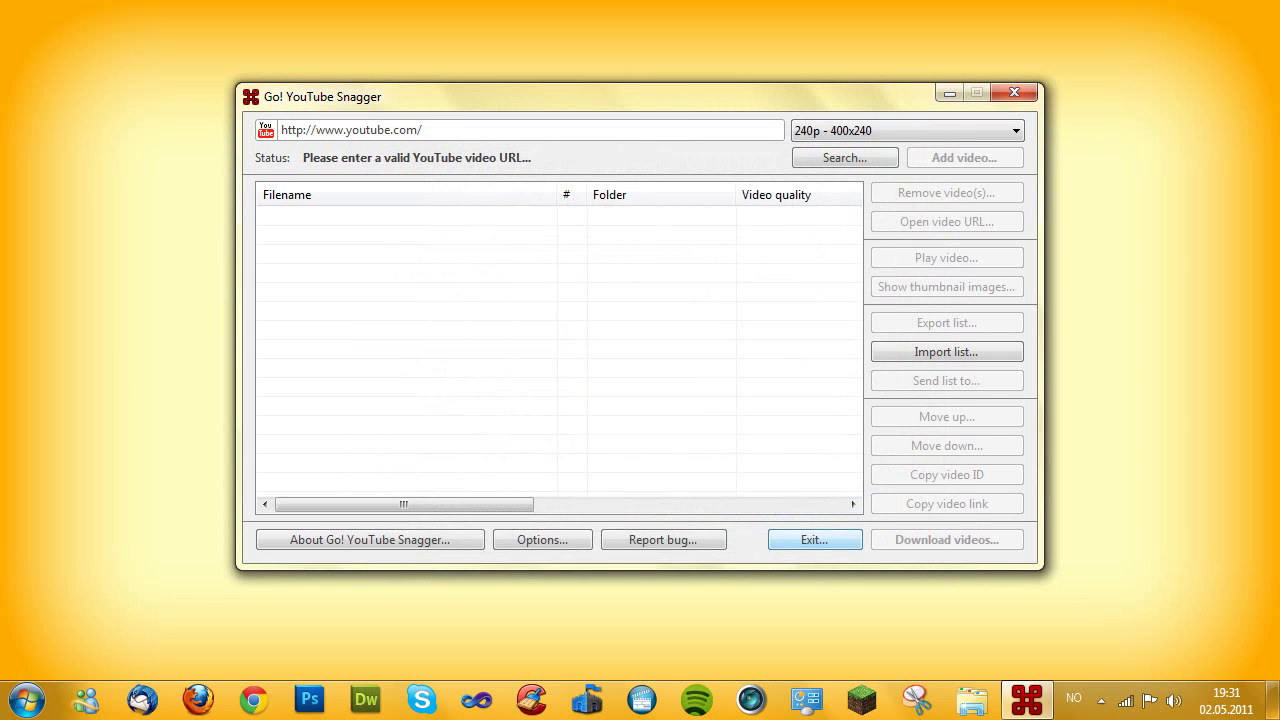
{"action": "left_click", "coordinate": [815, 540]}
{"action": "left_click_drag", "start_coordinate": [865, 543], "coordinate": [695, 479]}
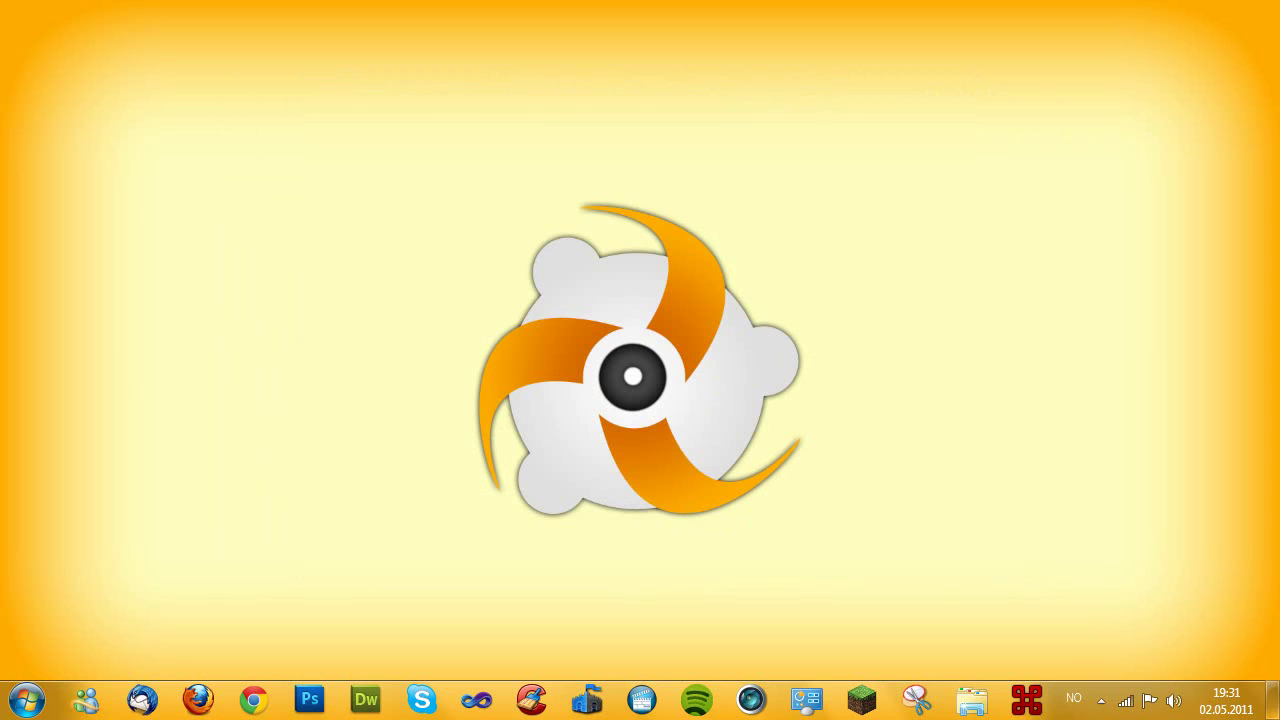
{"action": "left_click_drag", "start_coordinate": [562, 312], "coordinate": [658, 408]}
{"action": "left_click_drag", "start_coordinate": [696, 424], "coordinate": [570, 328]}
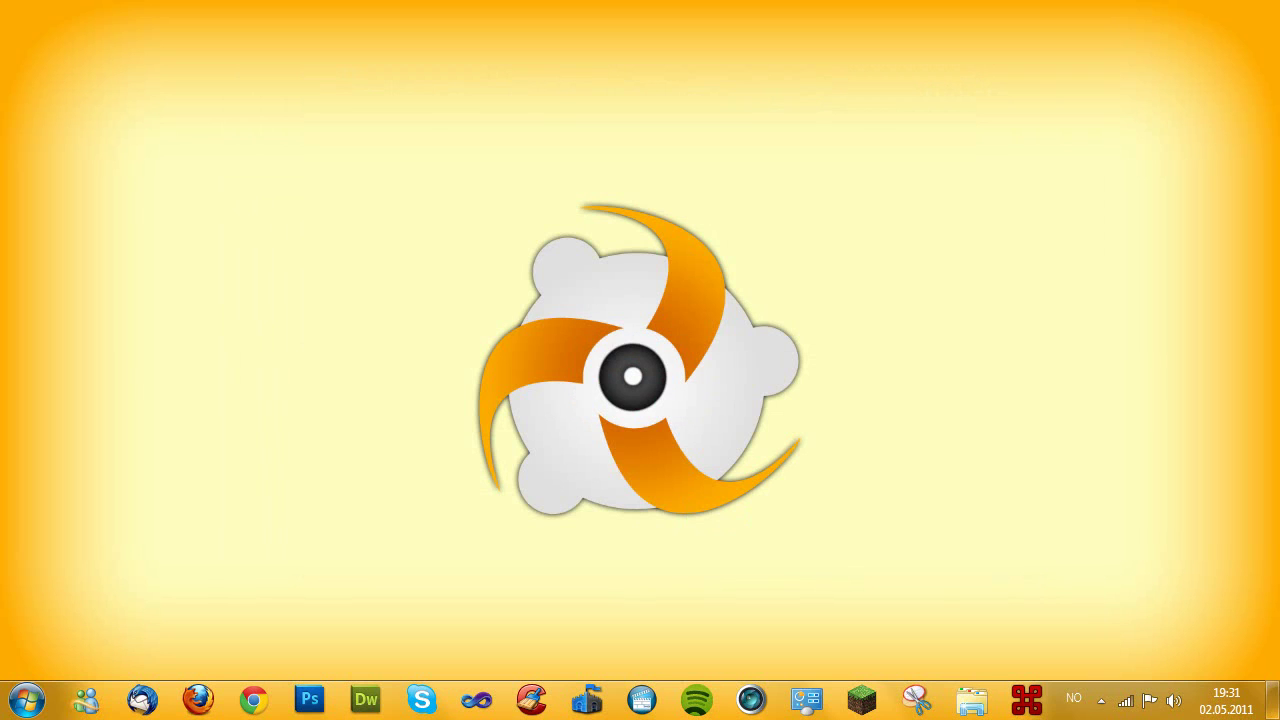